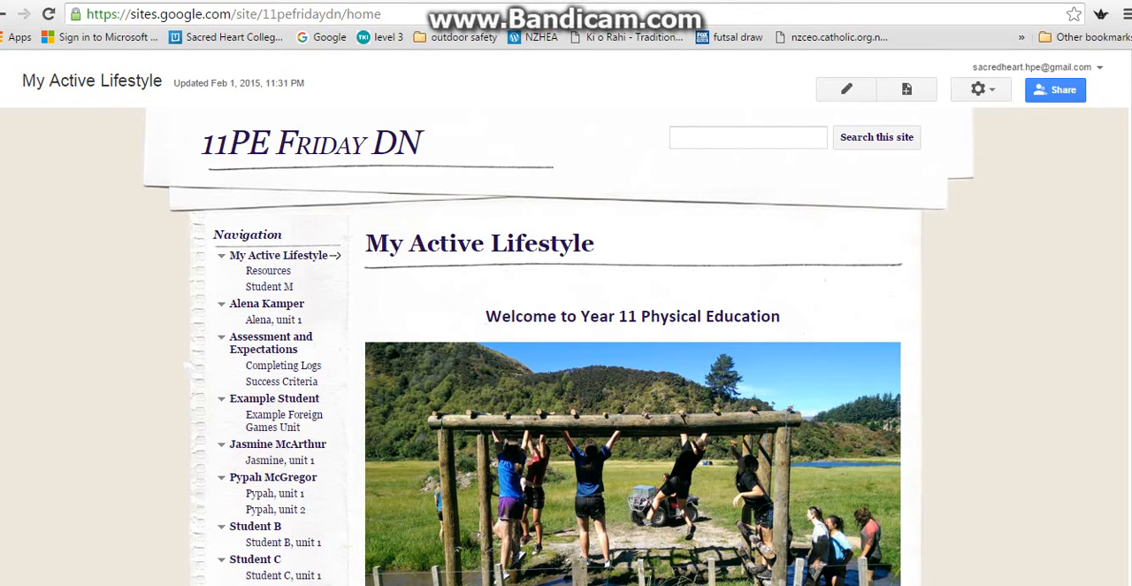
Look through the My Active Lifestyle home page and its navigation list for the available student pages.
{"action": "scroll", "coordinate": [565, 318], "scroll_direction": "down", "scroll_amount": 1}
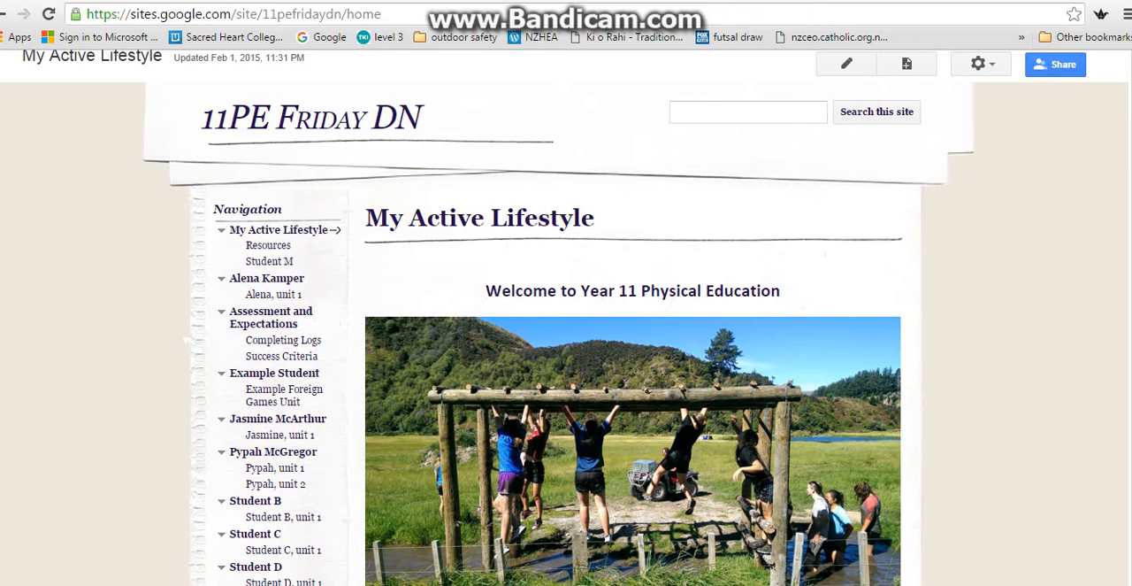
{"action": "scroll", "coordinate": [565, 318], "scroll_direction": "down", "scroll_amount": 1}
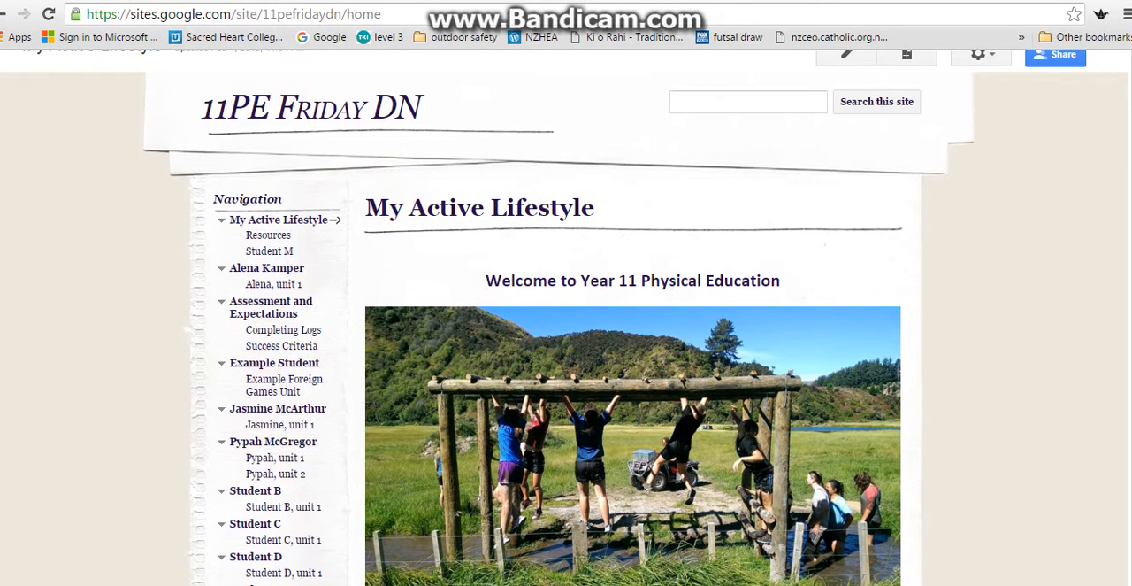
{"action": "scroll", "coordinate": [564, 318], "scroll_direction": "down", "scroll_amount": 2}
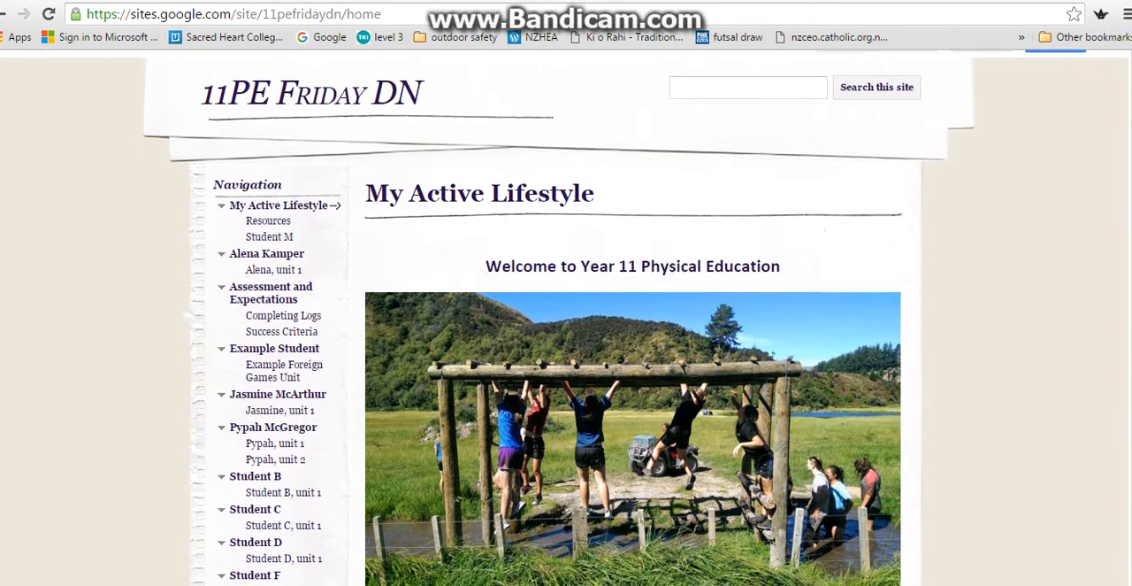
{"action": "scroll", "coordinate": [564, 318], "scroll_direction": "down", "scroll_amount": 2}
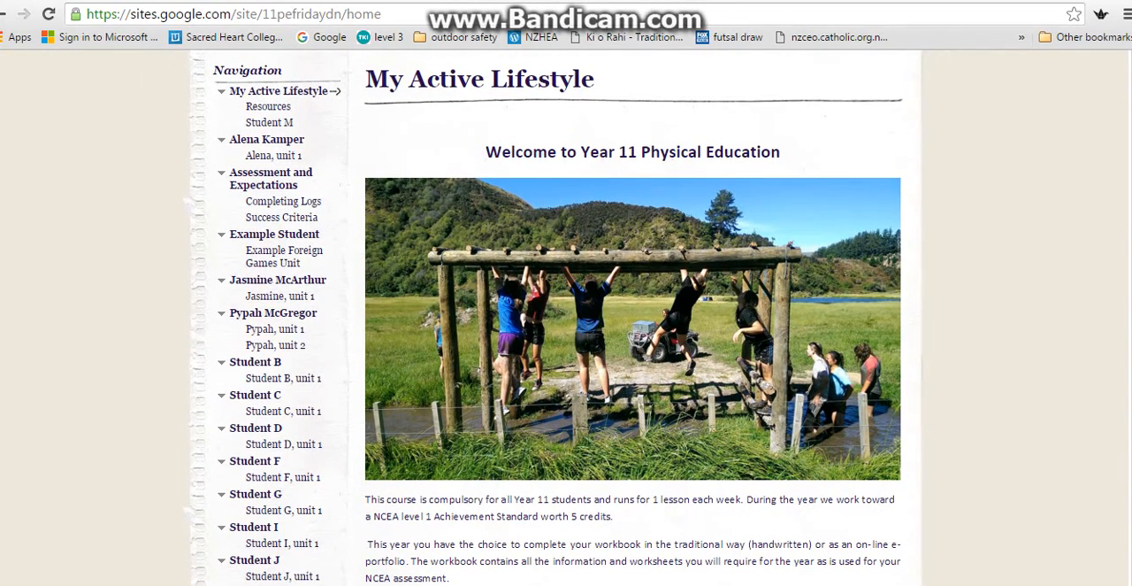
{"action": "scroll", "coordinate": [564, 317], "scroll_direction": "down", "scroll_amount": 1}
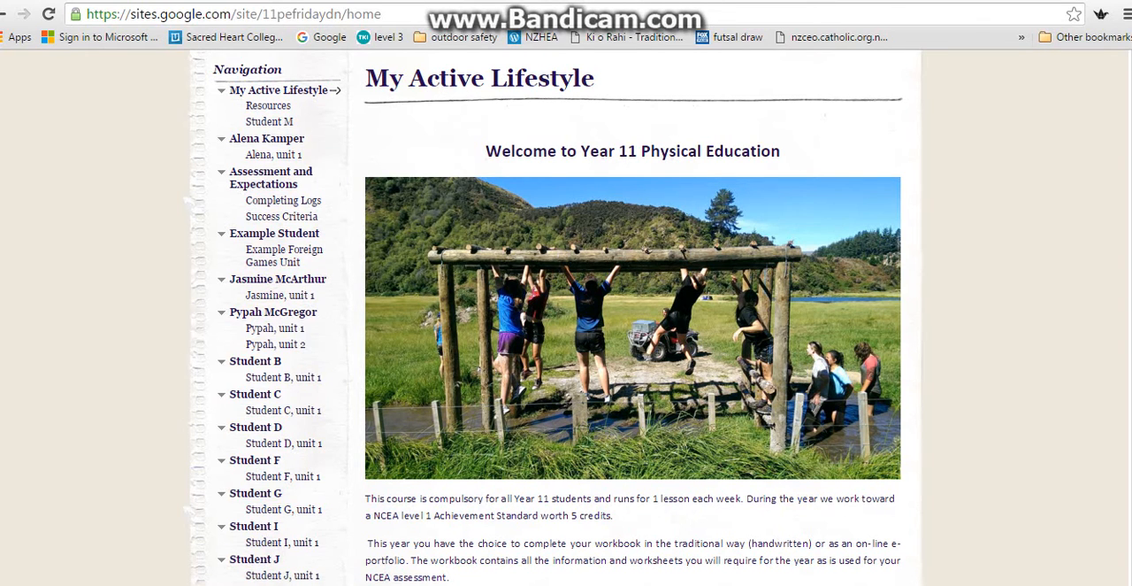
{"action": "scroll", "coordinate": [544, 318], "scroll_direction": "down", "scroll_amount": 3}
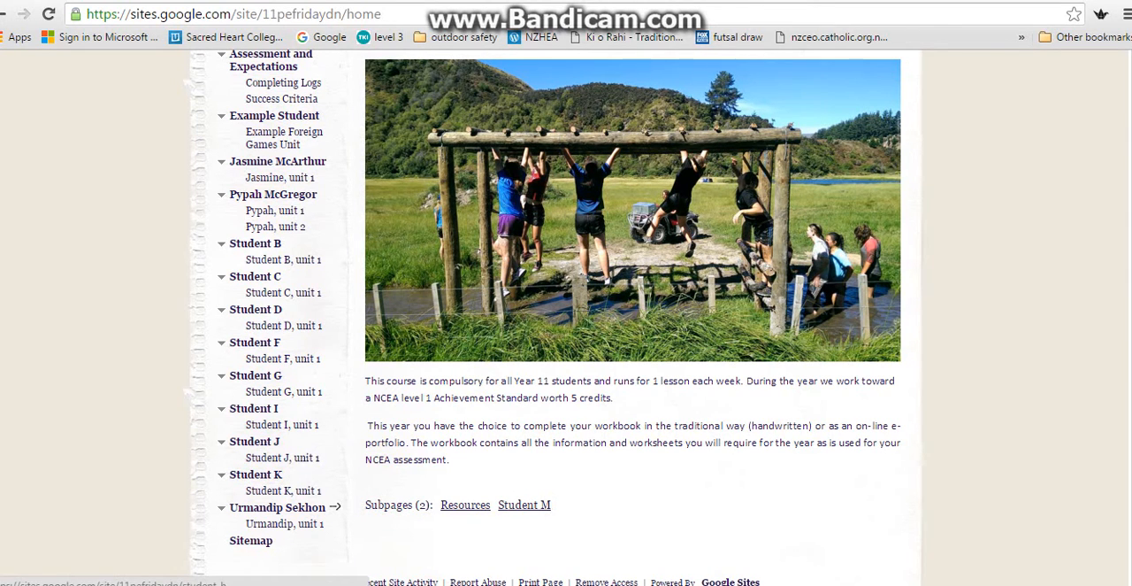
{"action": "key", "text": "ctrl+Tab"}
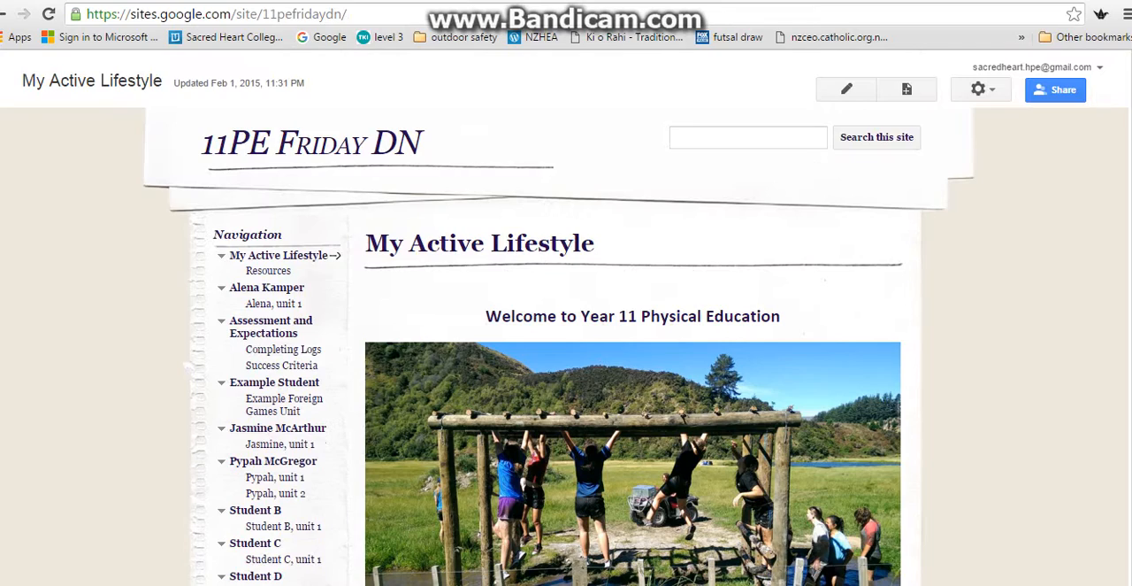
{"action": "scroll", "coordinate": [566, 318], "scroll_direction": "down", "scroll_amount": 3}
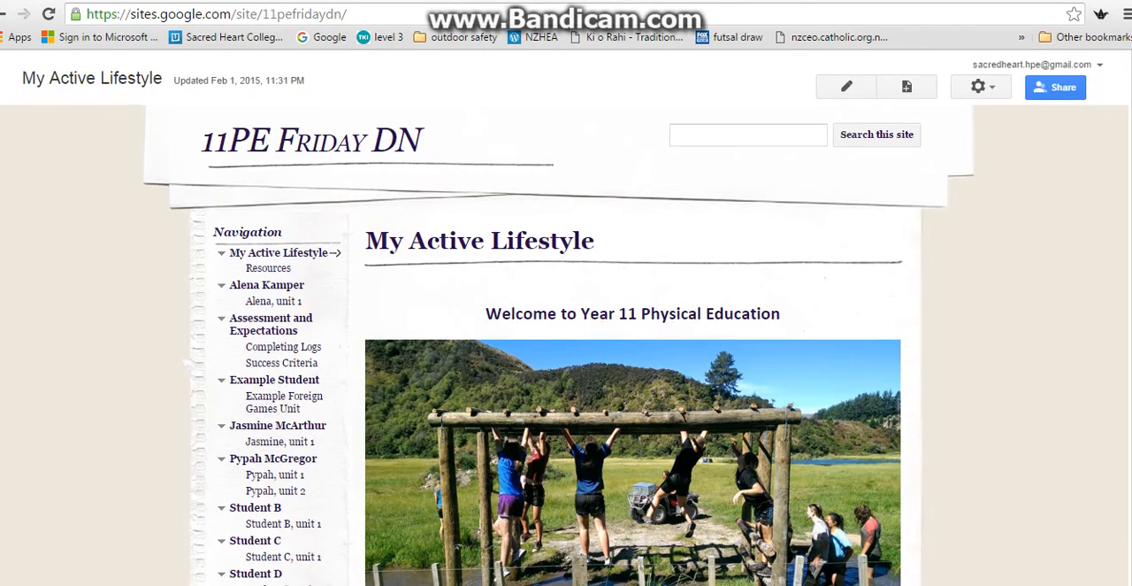
{"action": "scroll", "coordinate": [632, 319], "scroll_direction": "down", "scroll_amount": 2}
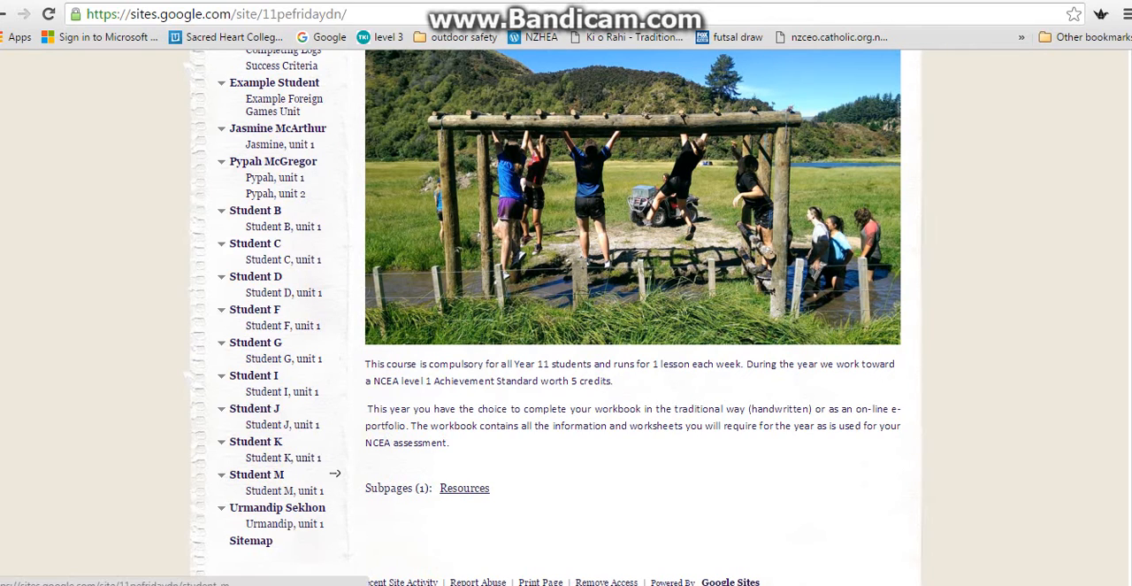
Open the Student M page, replace its title with the student's full name, and save the page.
{"action": "left_click", "coordinate": [336, 475]}
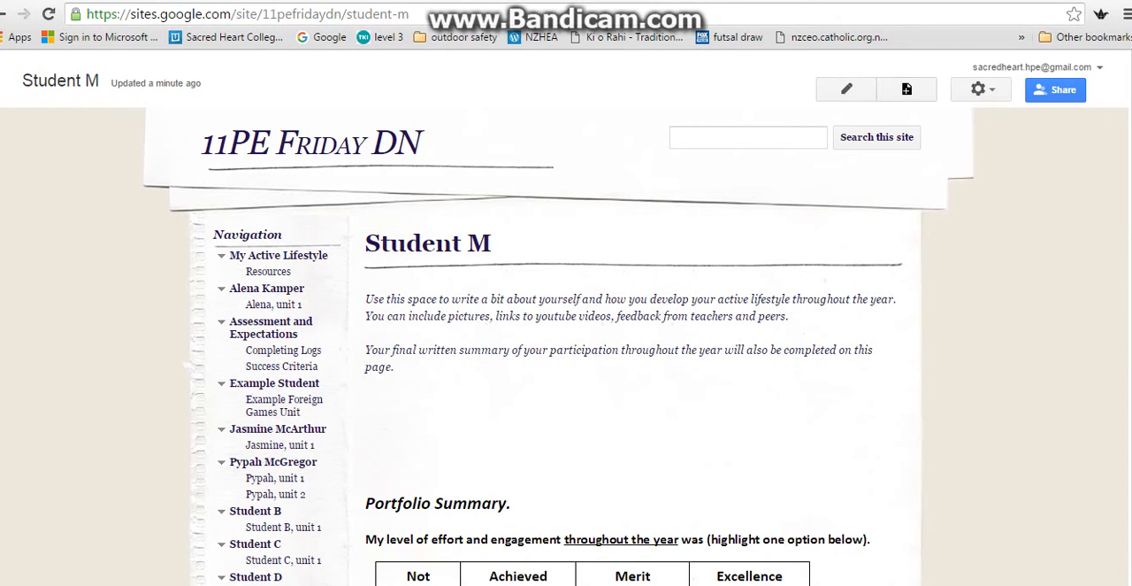
{"action": "left_click", "coordinate": [845, 89]}
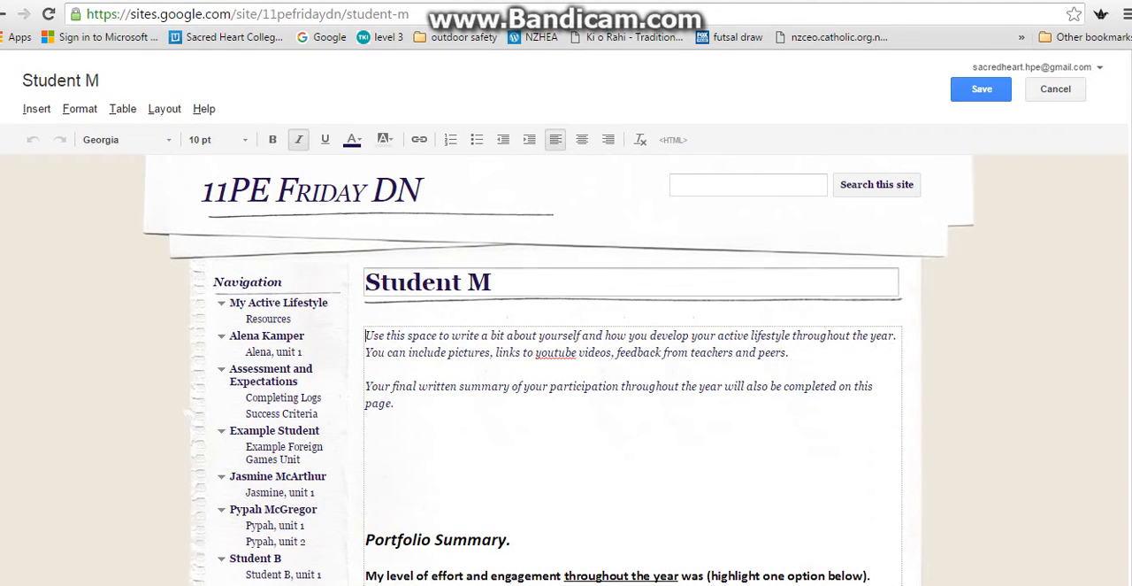
{"action": "left_click_drag", "start_coordinate": [495, 283], "coordinate": [365, 283]}
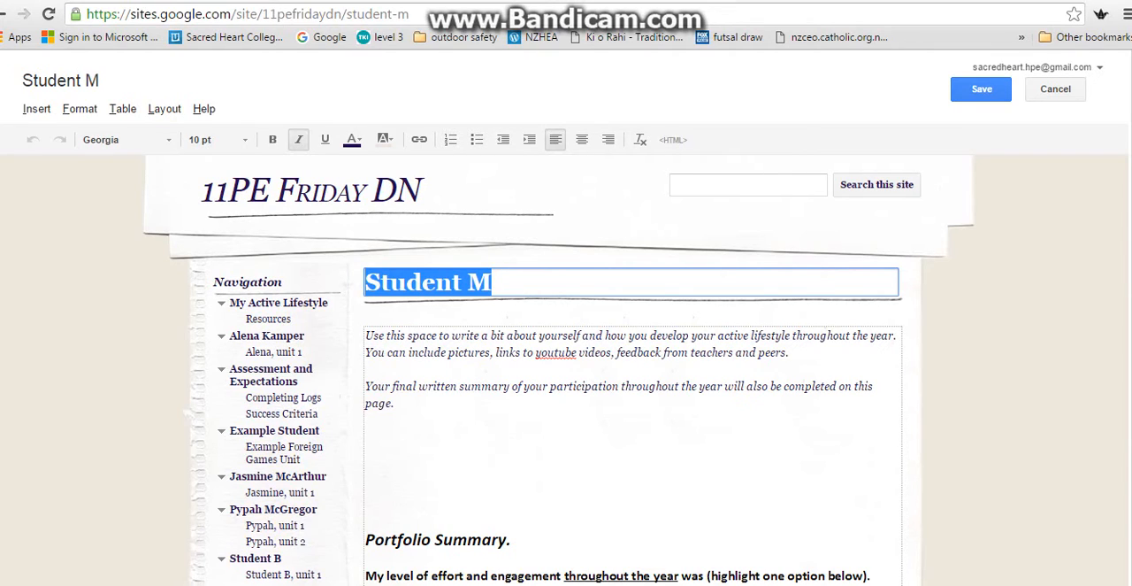
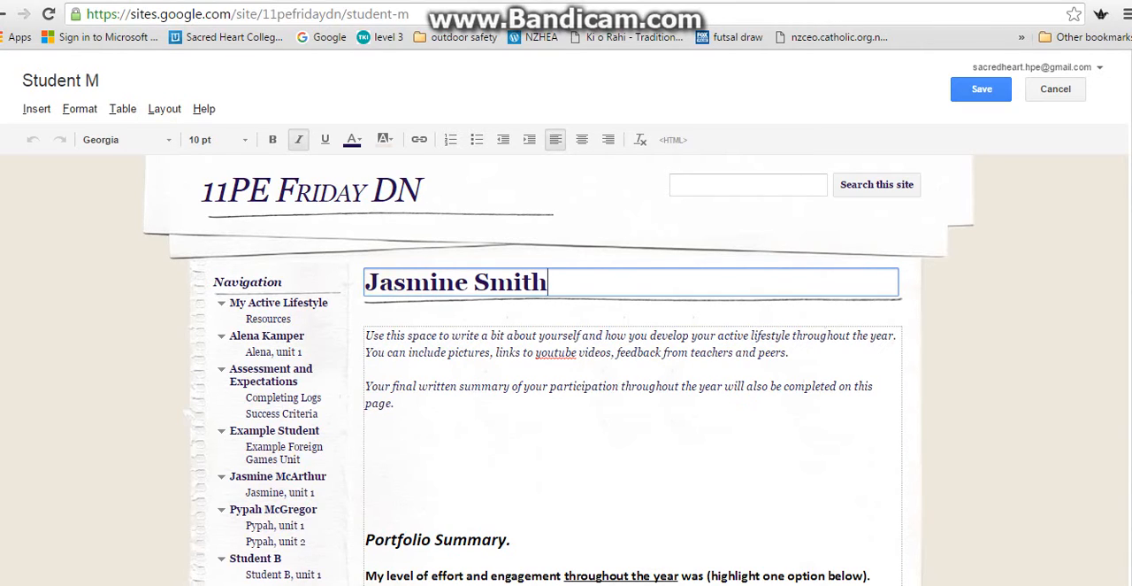
{"action": "left_click", "coordinate": [981, 89]}
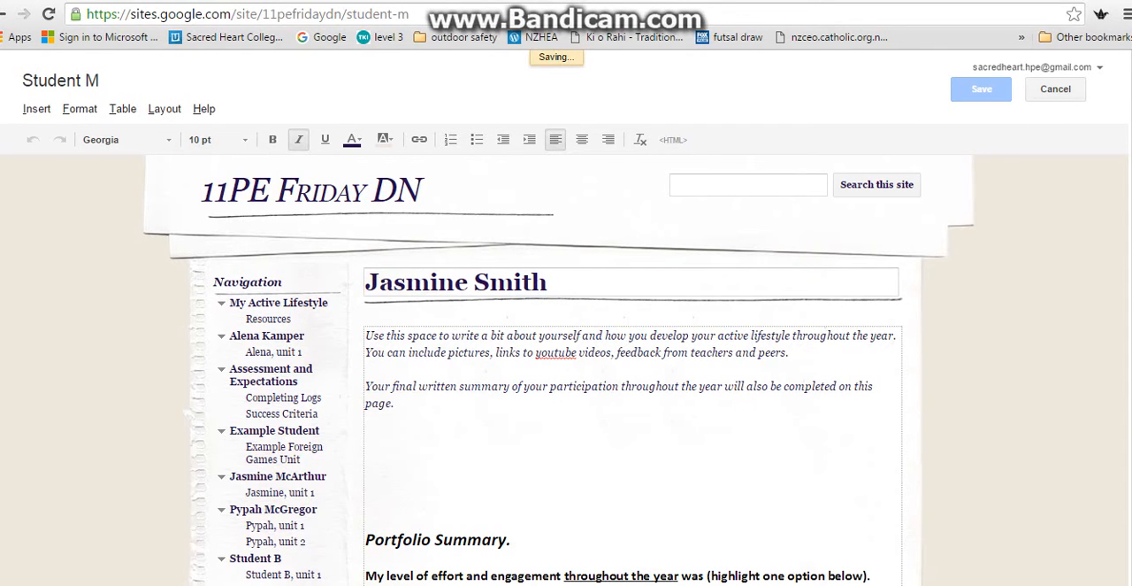
On the "Student M, unit 1" subpage, replace "Student M" in the title with the student's full name and save.
{"action": "scroll", "coordinate": [566, 318], "scroll_direction": "down", "scroll_amount": 5}
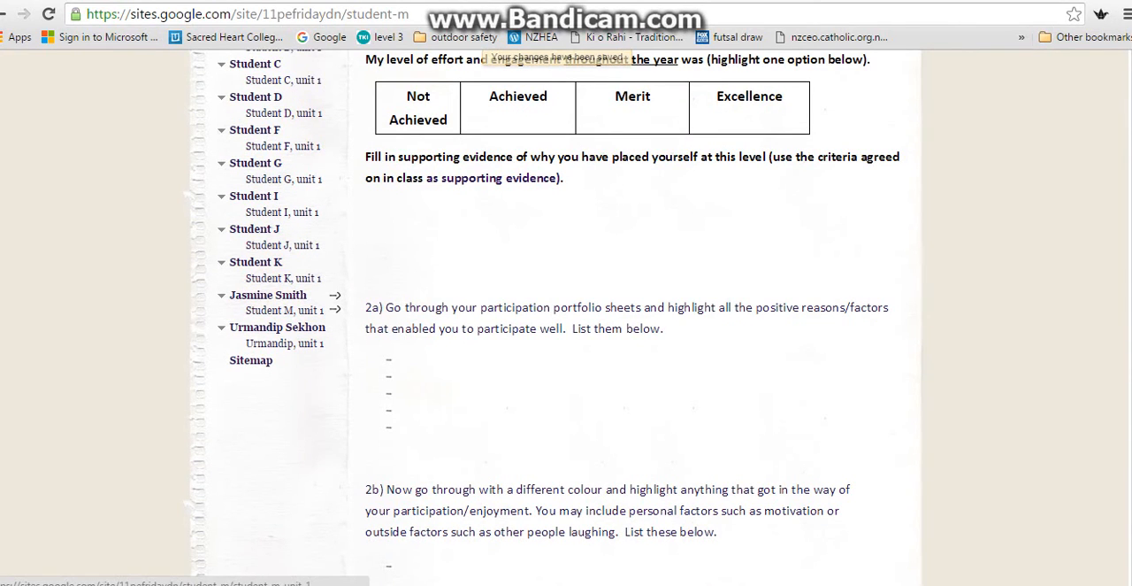
{"action": "left_click", "coordinate": [284, 310]}
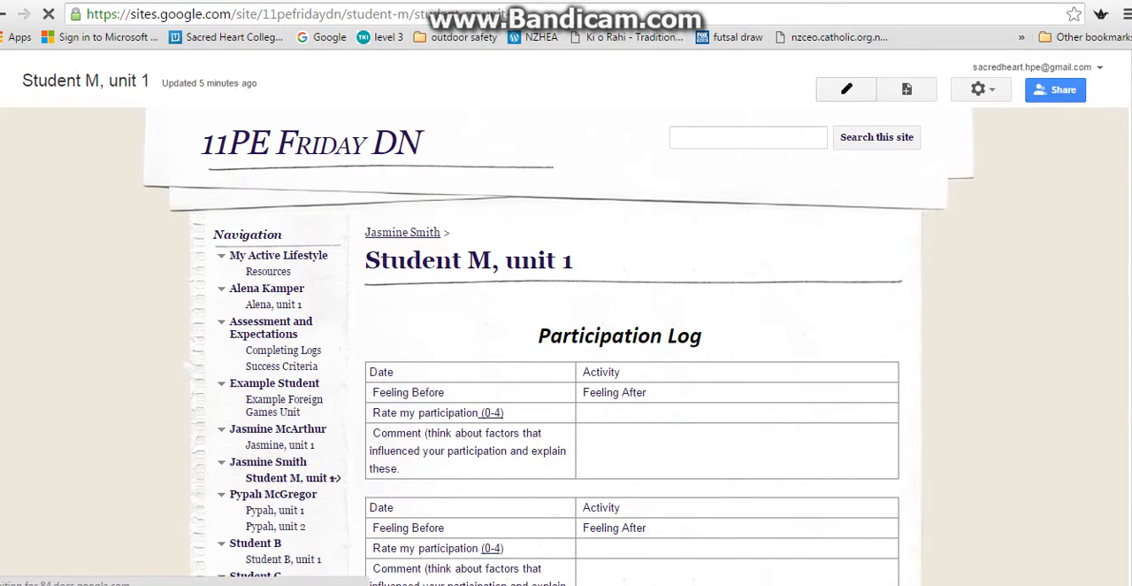
{"action": "left_click", "coordinate": [847, 90]}
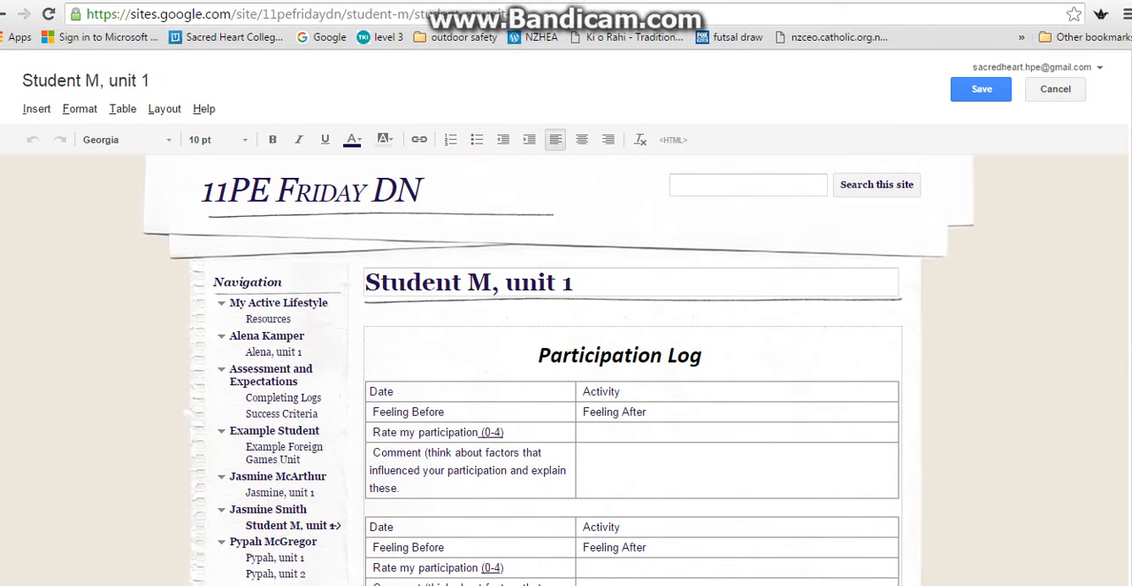
{"action": "left_click_drag", "start_coordinate": [492, 283], "coordinate": [366, 283]}
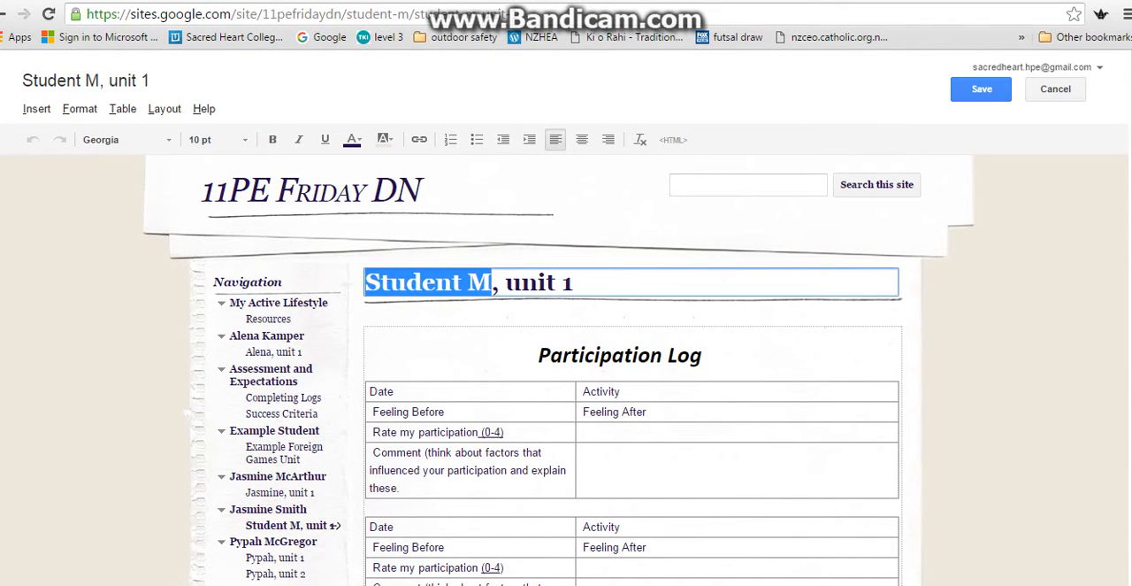
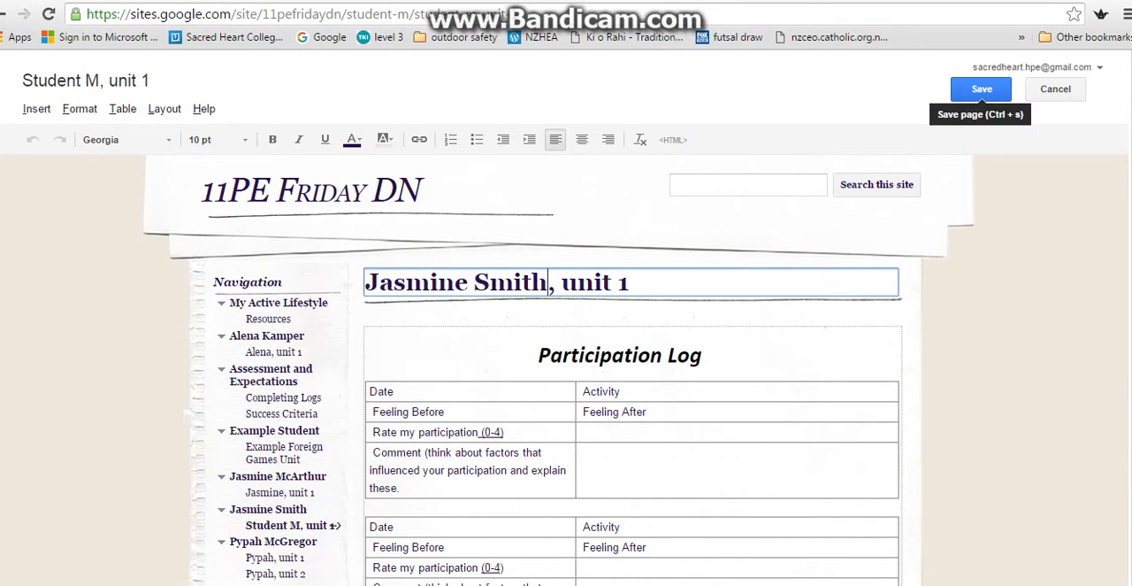
{"action": "left_click", "coordinate": [981, 88]}
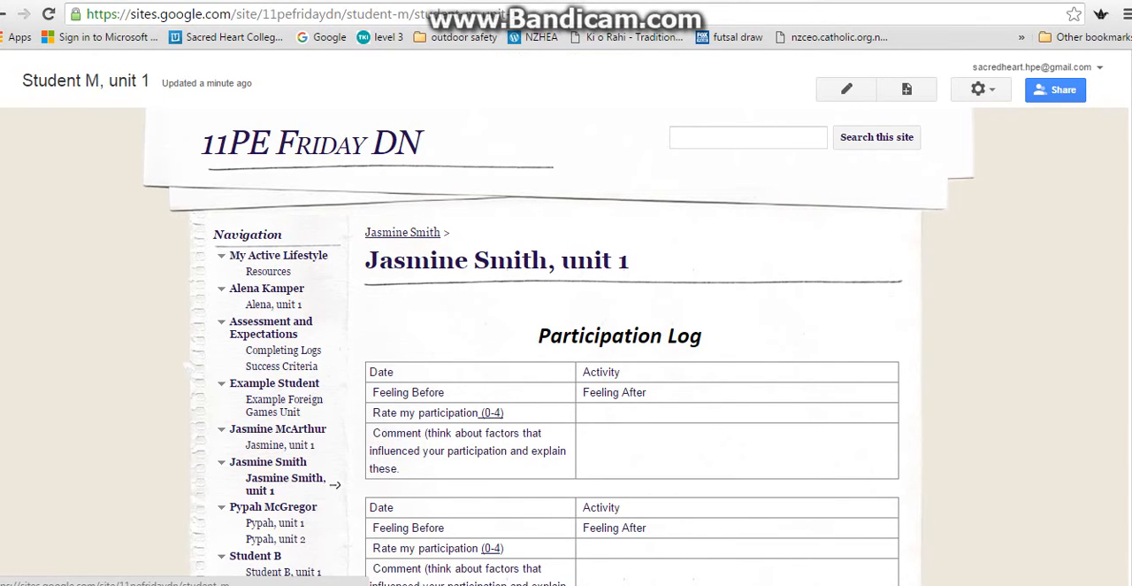
Start a new page from the student's main page, naming it with the student's full name followed by ", unit 2".
{"action": "left_click", "coordinate": [334, 461]}
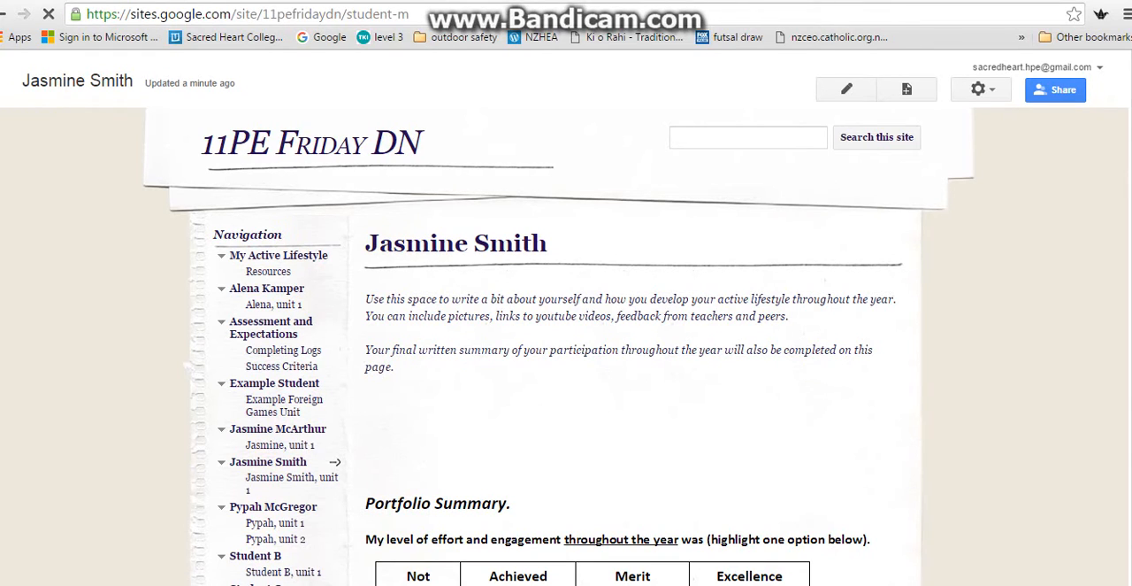
{"action": "left_click", "coordinate": [907, 88]}
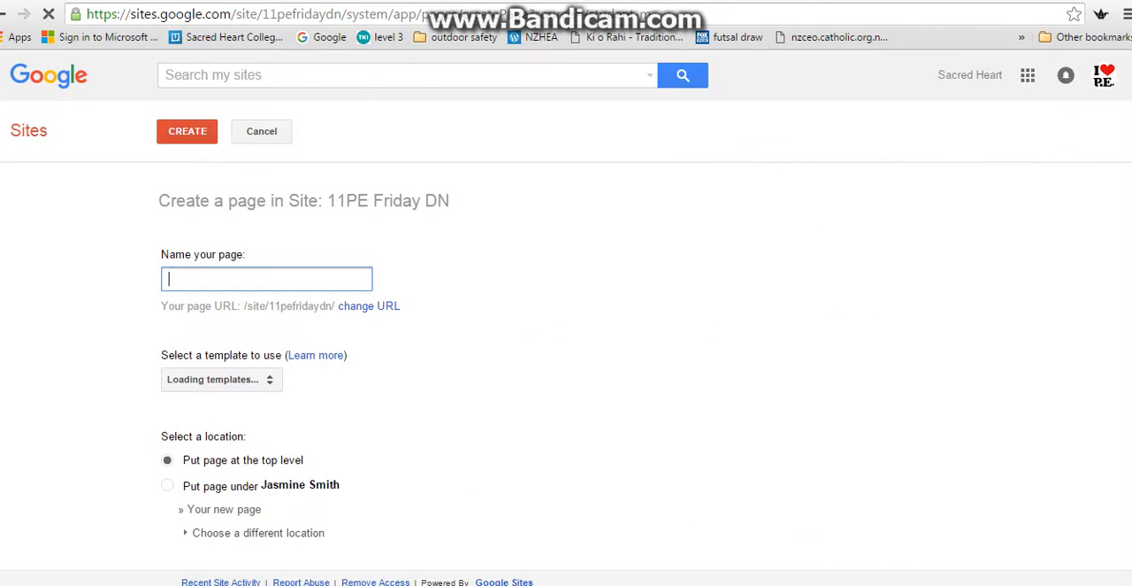
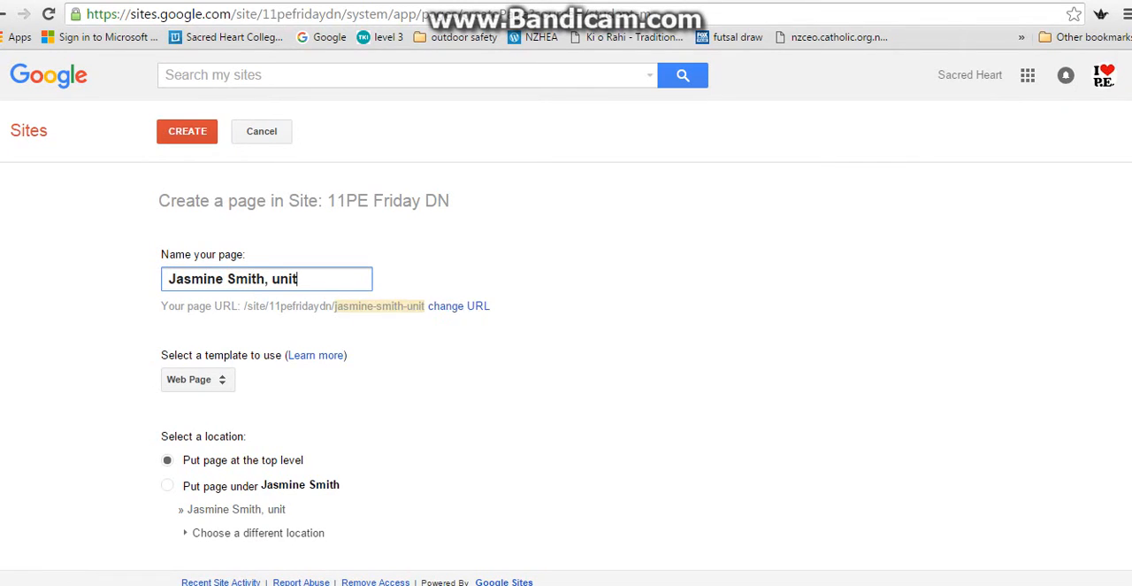
{"action": "type", "text": " 2"}
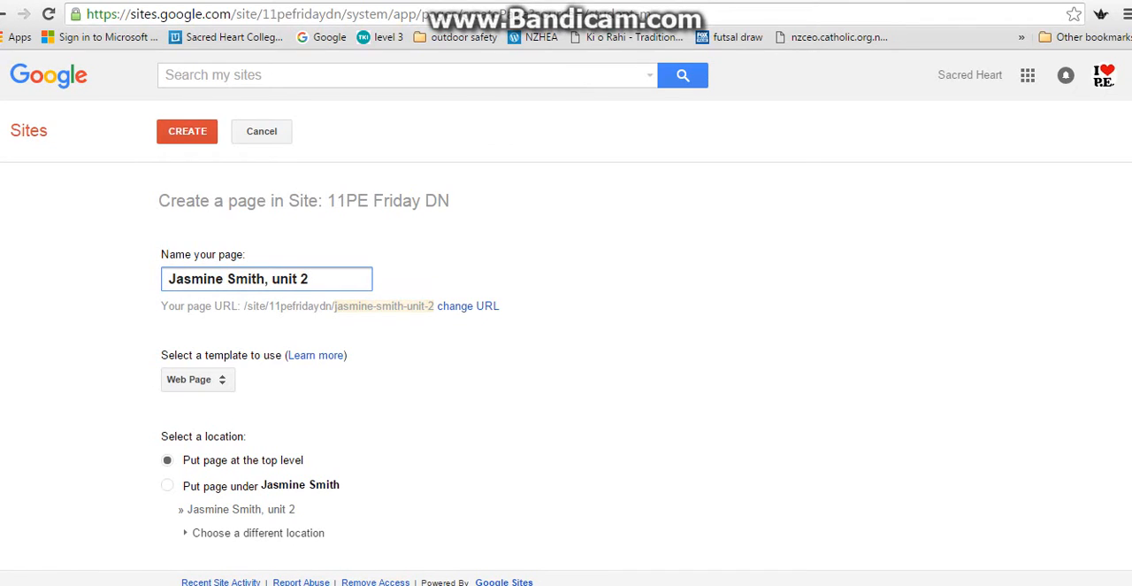
Create the new page from the "Log and portfolio" template, placing it under the student's main page.
{"action": "left_click", "coordinate": [197, 379]}
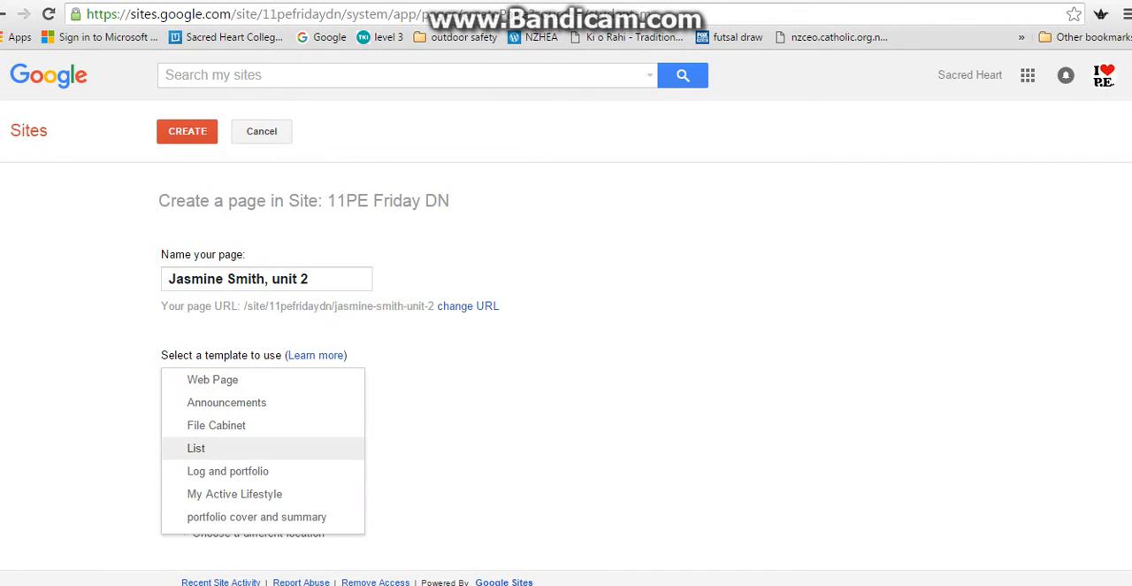
{"action": "left_click", "coordinate": [227, 470]}
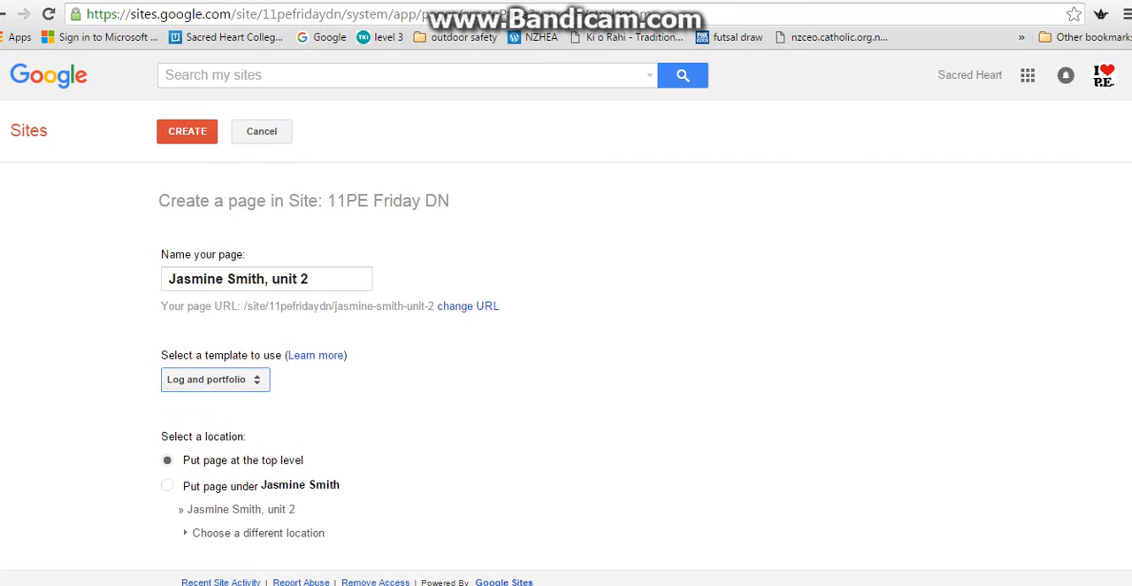
{"action": "left_click", "coordinate": [167, 484]}
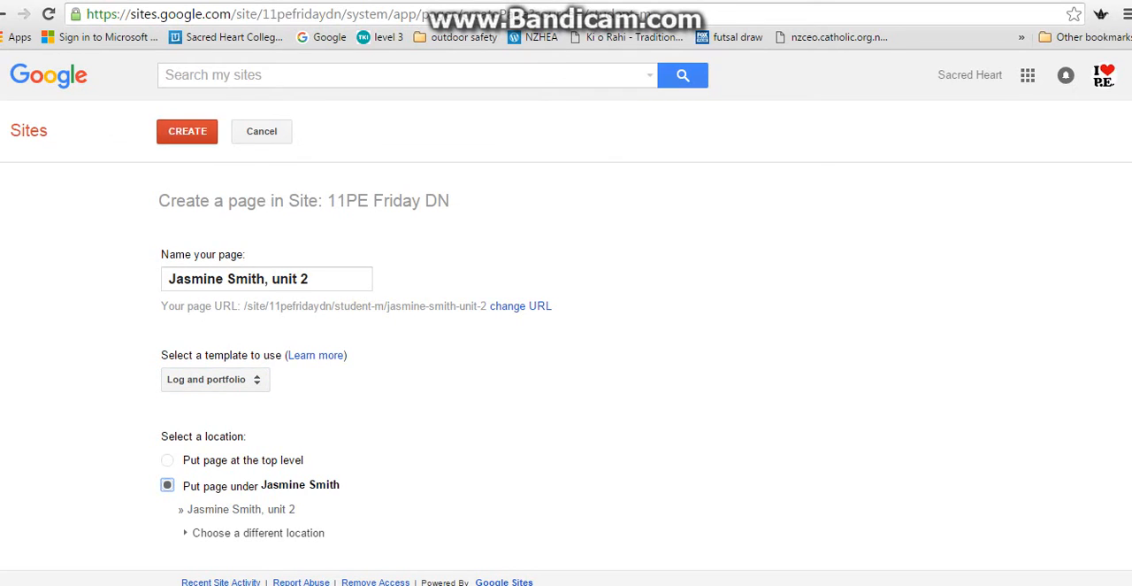
{"action": "left_click", "coordinate": [187, 131]}
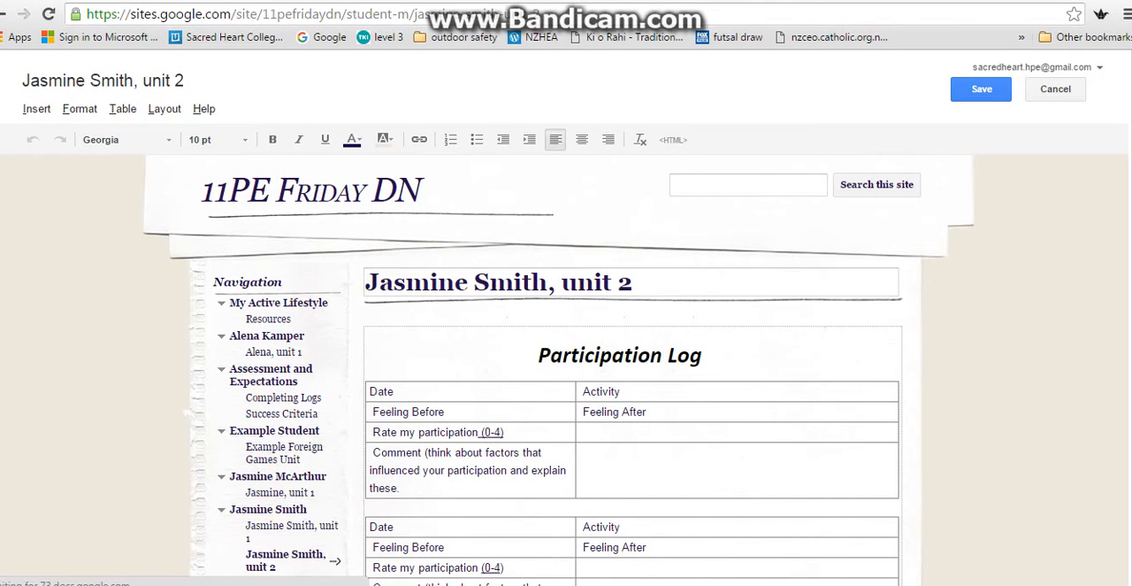
Look over the participation log tables on the new unit 2 page, and open the student's unit 1 page.
{"action": "scroll", "coordinate": [566, 354], "scroll_direction": "down", "scroll_amount": 5}
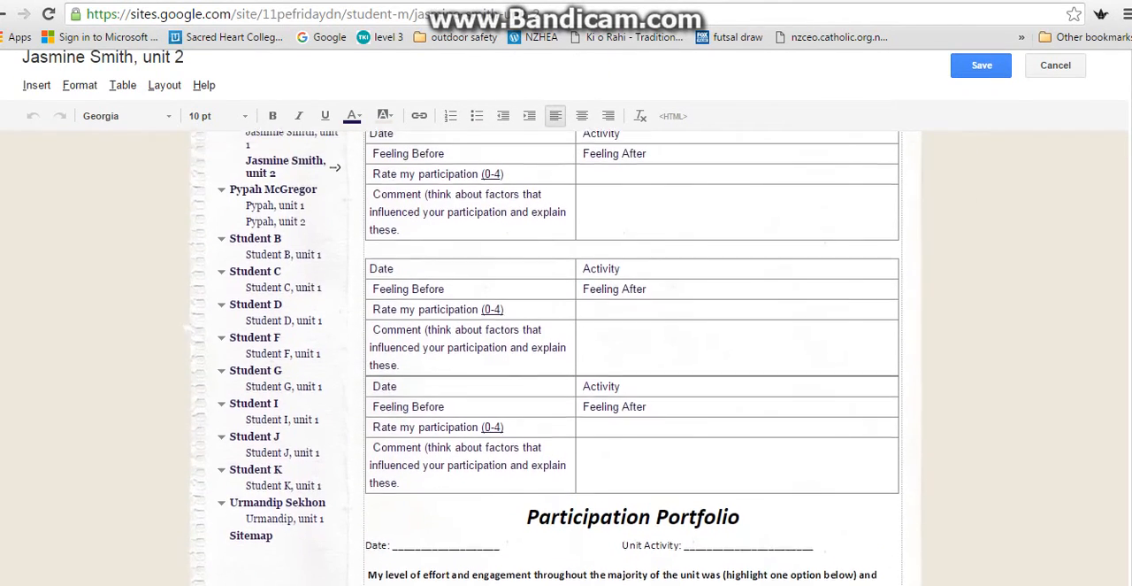
{"action": "scroll", "coordinate": [567, 354], "scroll_direction": "up", "scroll_amount": 1}
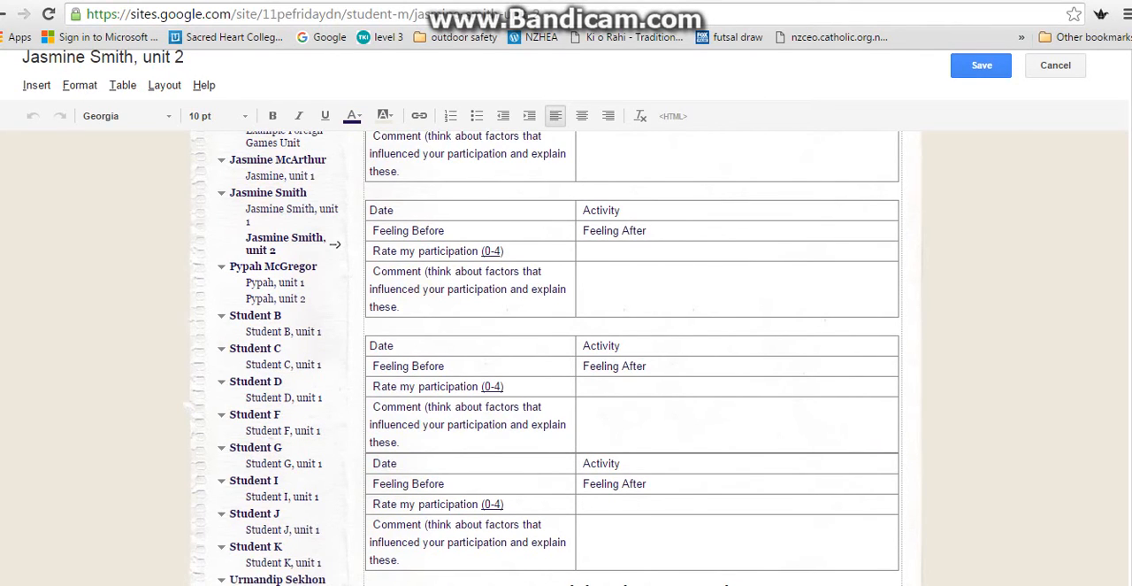
{"action": "scroll", "coordinate": [336, 265], "scroll_direction": "up", "scroll_amount": 2}
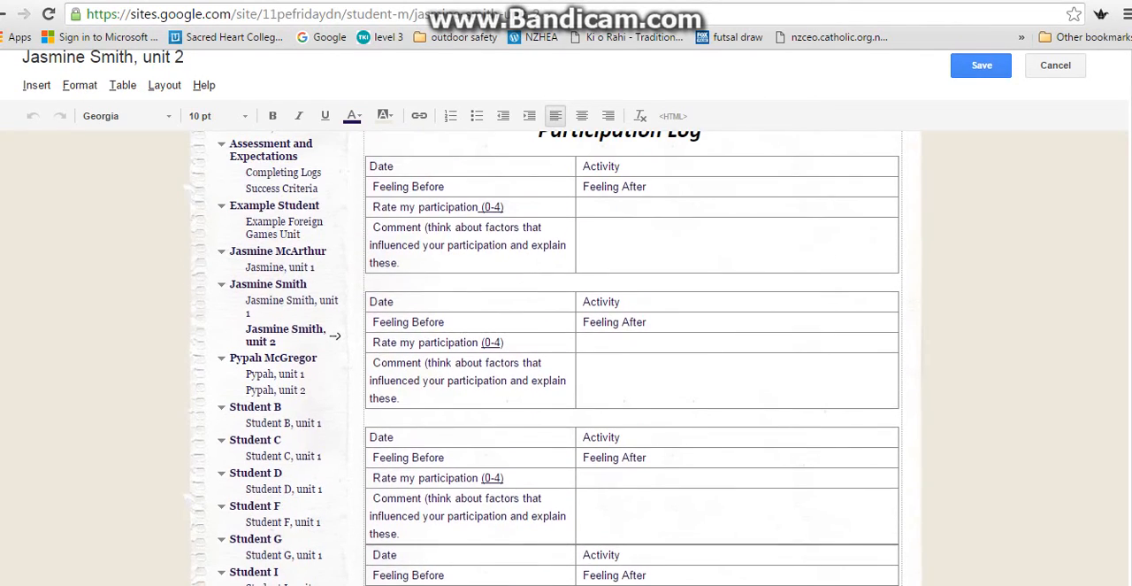
{"action": "left_click", "coordinate": [336, 300]}
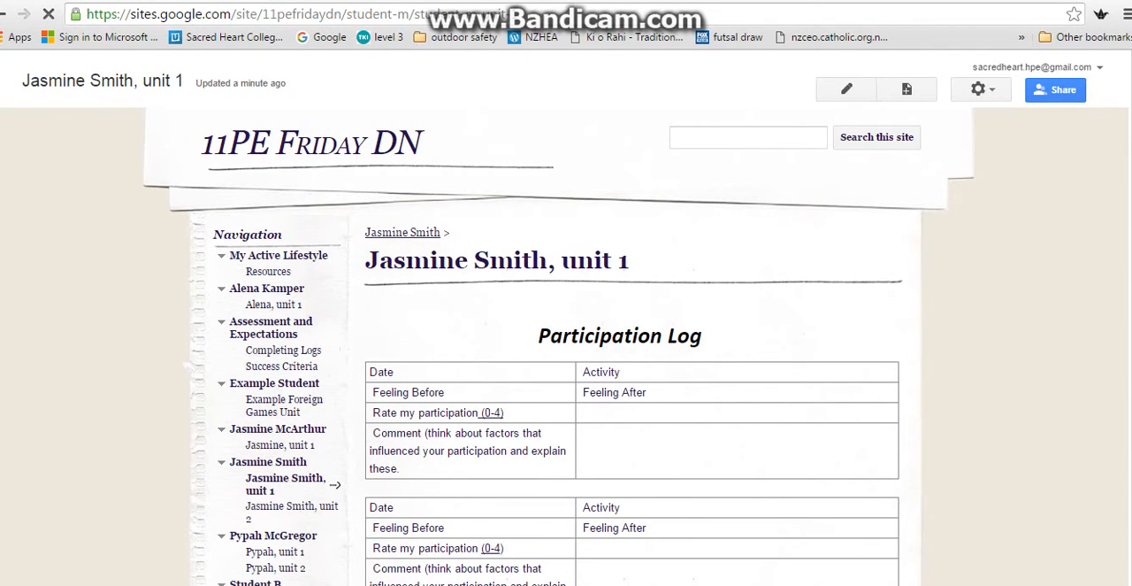
Edit the unit 1 page and fill in the first log table's date as 9 Feb 2016 and its activity as Longball.
{"action": "left_click", "coordinate": [847, 89]}
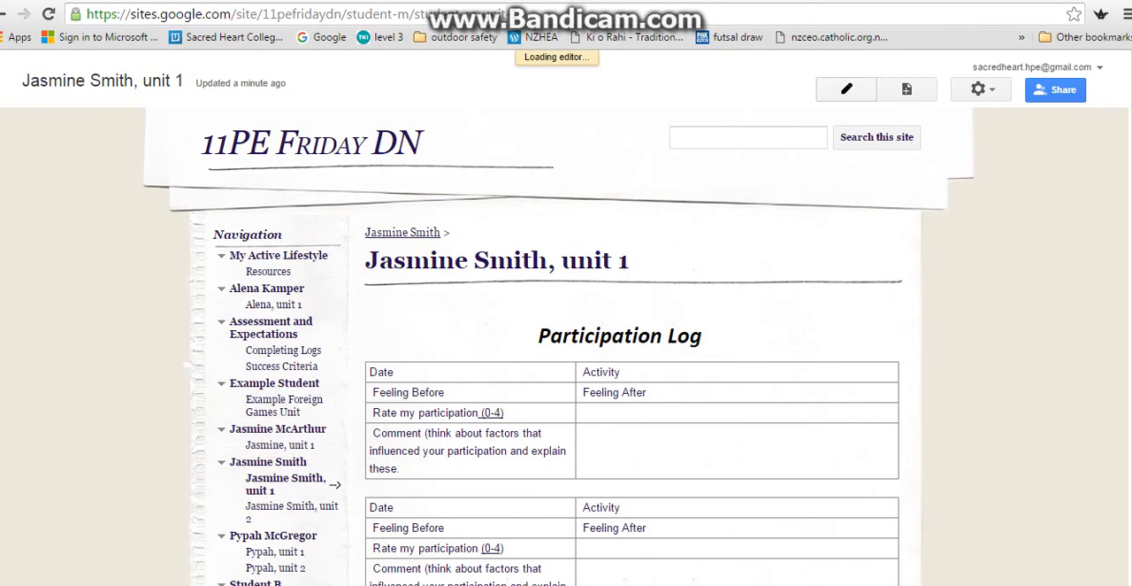
{"action": "left_click", "coordinate": [394, 391]}
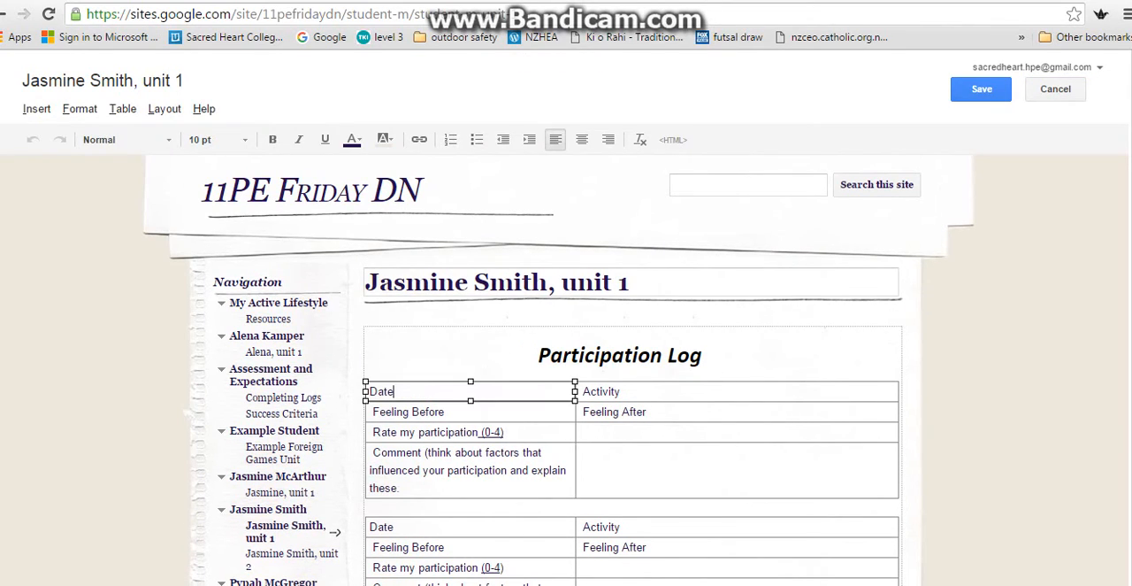
{"action": "type", "text": "9 Fe"}
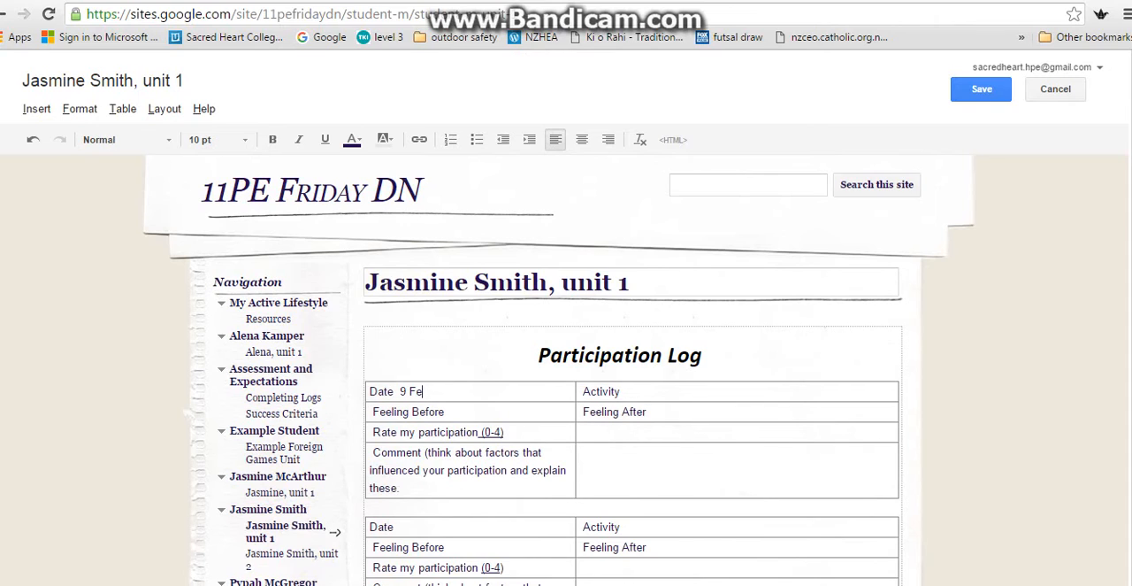
{"action": "type", "text": "b 2016"}
{"action": "left_click", "coordinate": [621, 391]}
{"action": "type", "text": "Lon"}
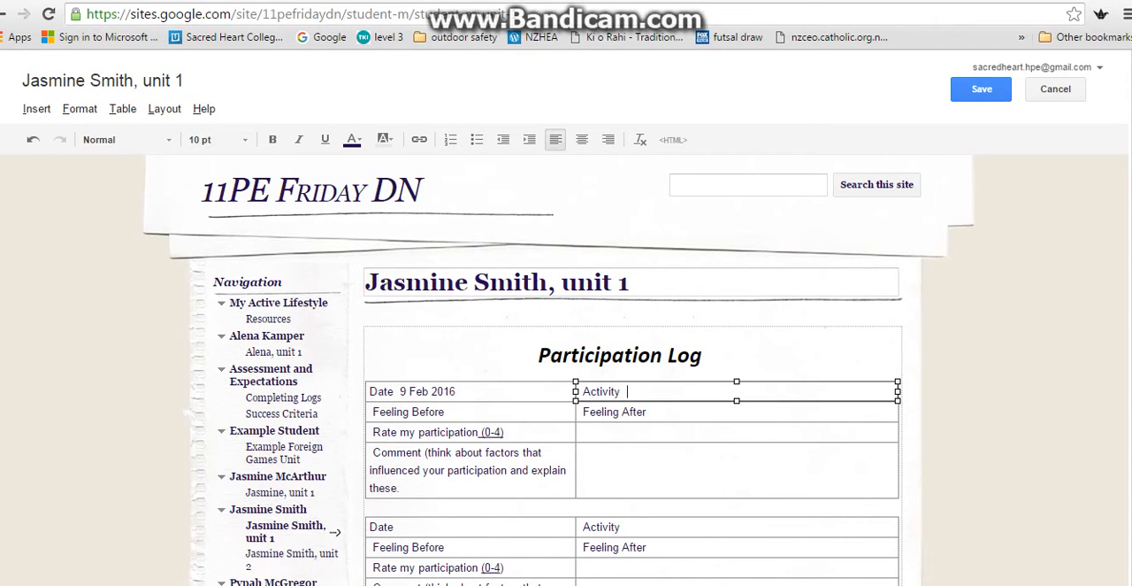
{"action": "type", "text": "gball"}
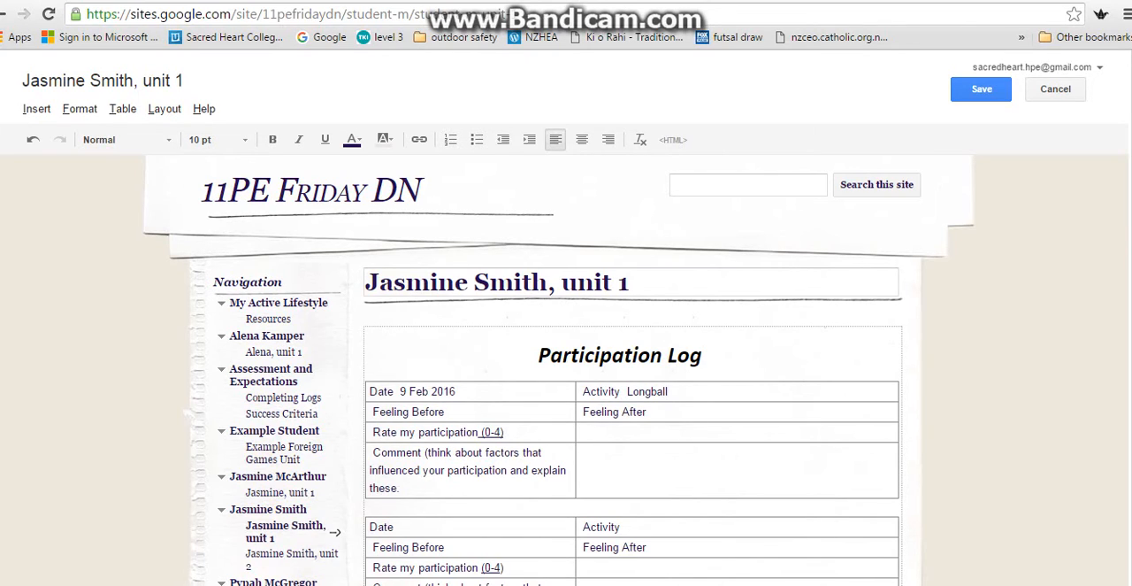
In the first log table, enter "great" for the feeling before and "really great" for the feeling after.
{"action": "left_click", "coordinate": [454, 412]}
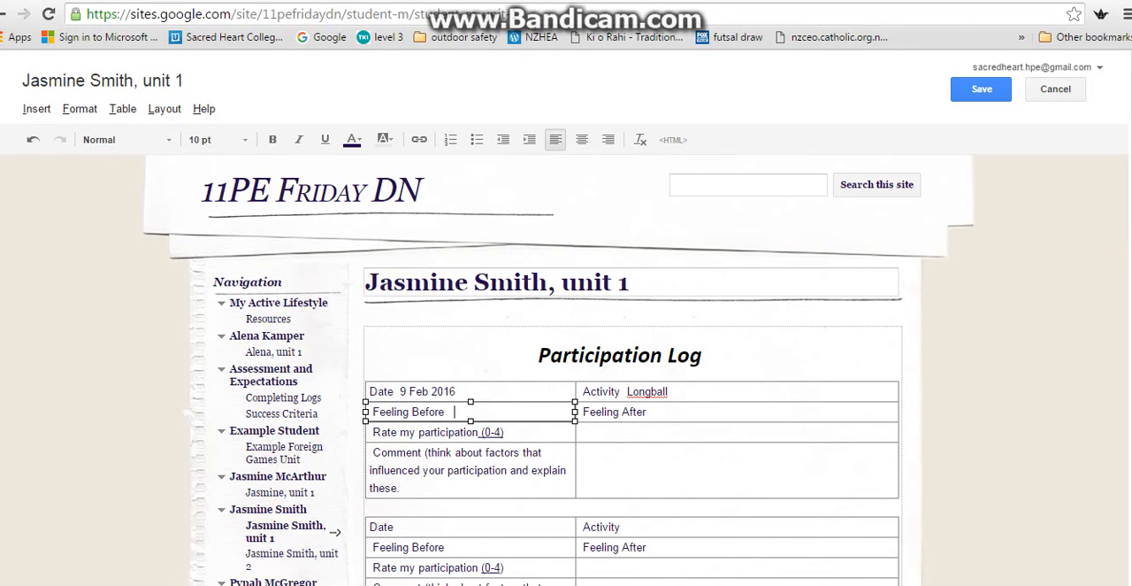
{"action": "type", "text": "great"}
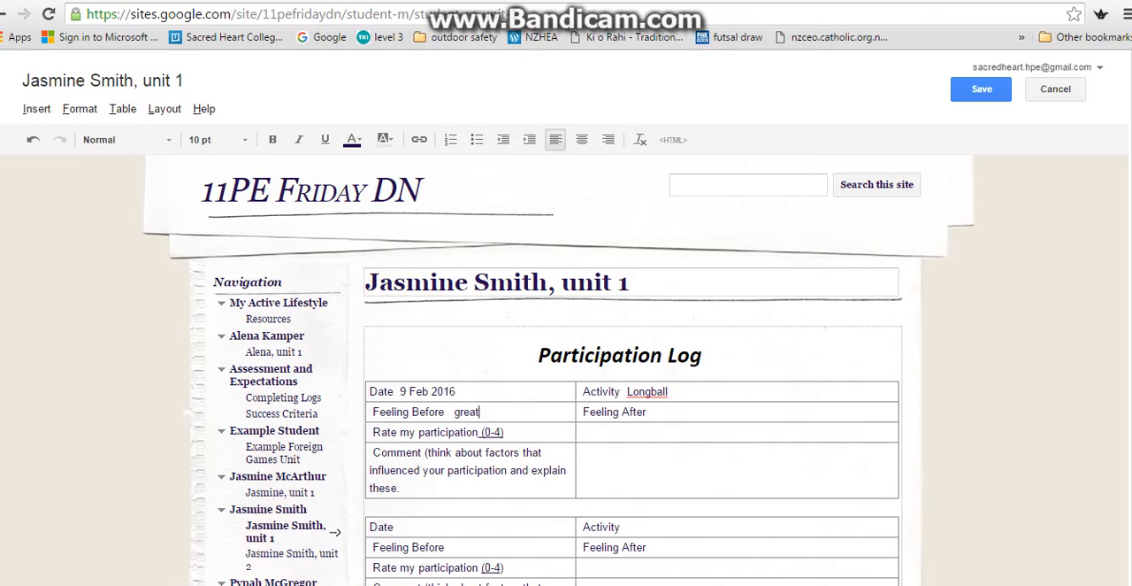
{"action": "left_click", "coordinate": [648, 412]}
{"action": "type", "text": "really great"}
Follow the link on the 0-4 rating scale, and enter 3 as the participation rating in the first log table.
{"action": "left_click", "coordinate": [492, 432]}
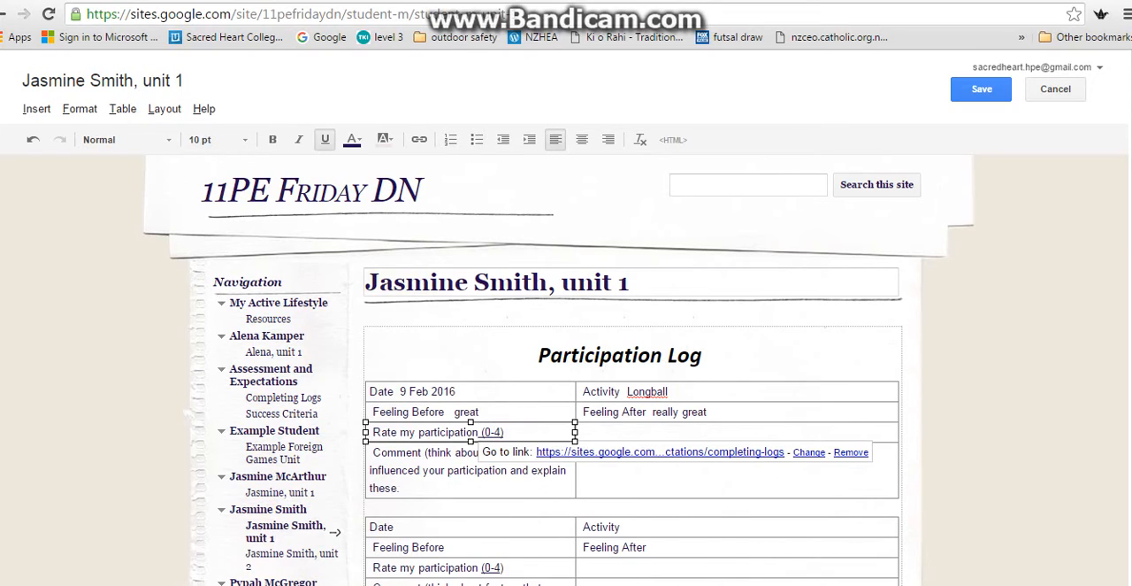
{"action": "left_click", "coordinate": [659, 451]}
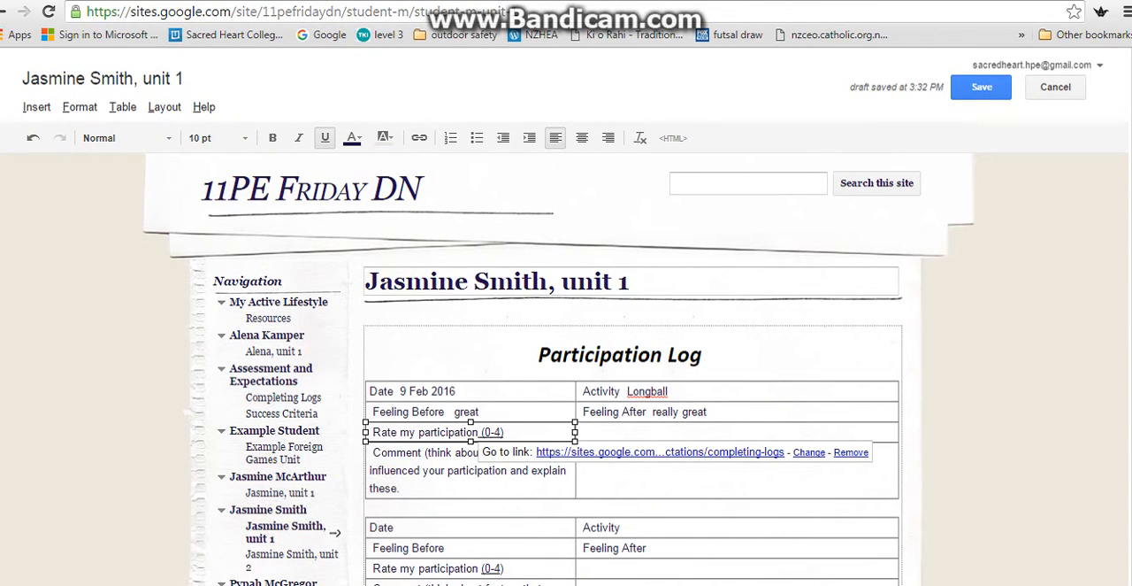
{"action": "key", "text": "Tab"}
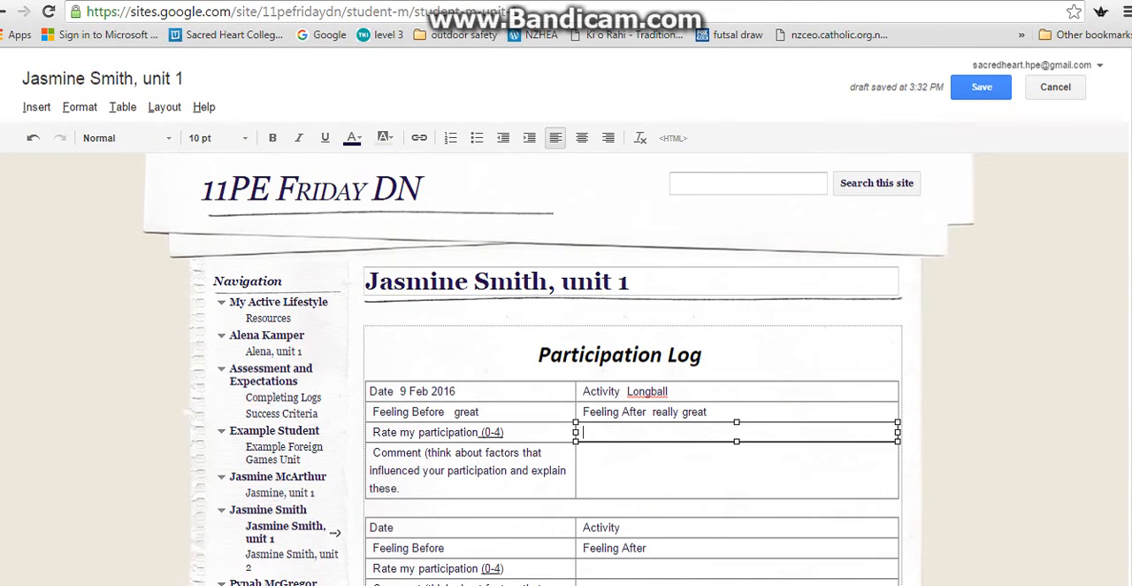
{"action": "type", "text": "3"}
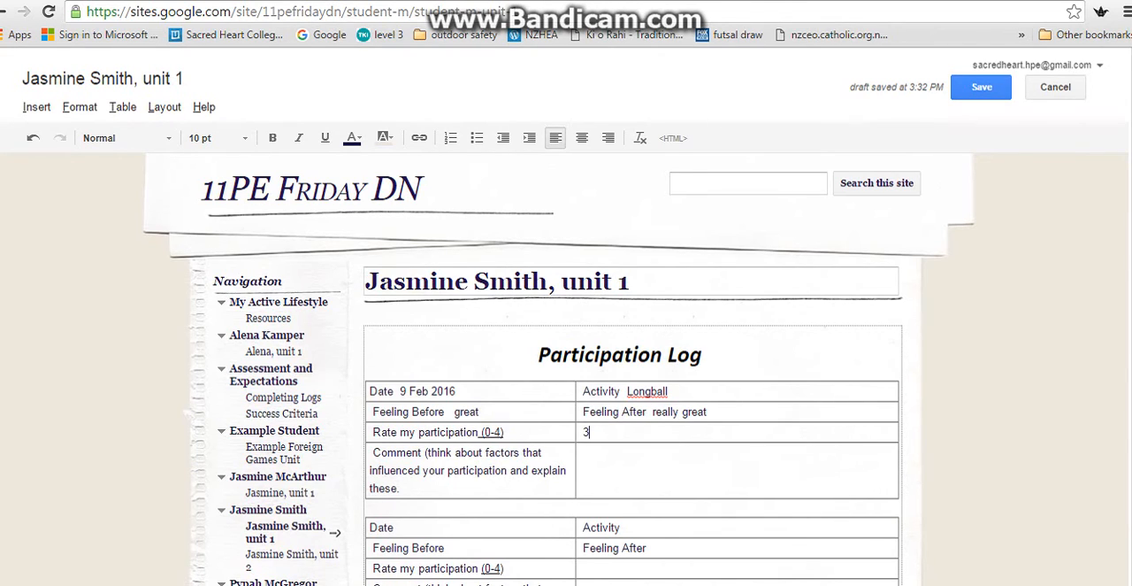
Begin the first log table's comment with "It was a really hot day and we were outside without any shade. I think".
{"action": "left_click", "coordinate": [619, 460]}
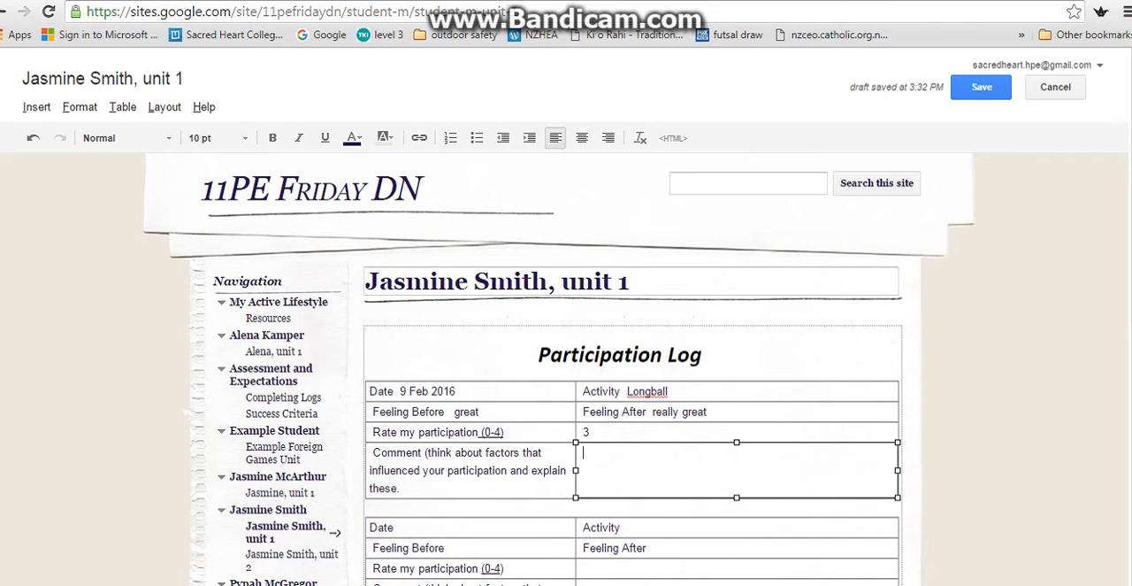
{"action": "type", "text": "It"}
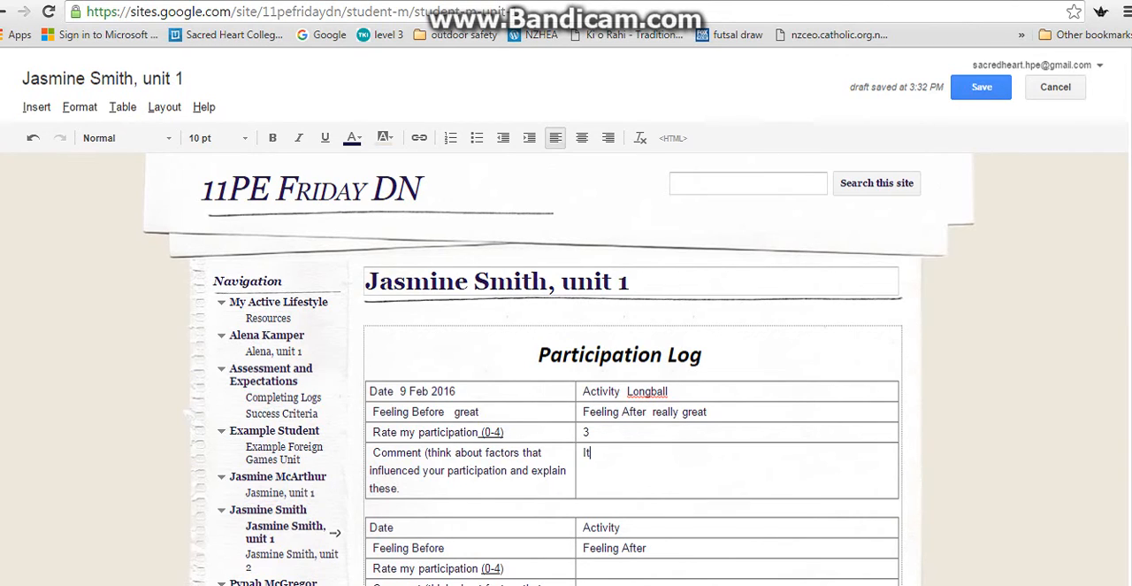
{"action": "type", "text": " was a really hot day and"}
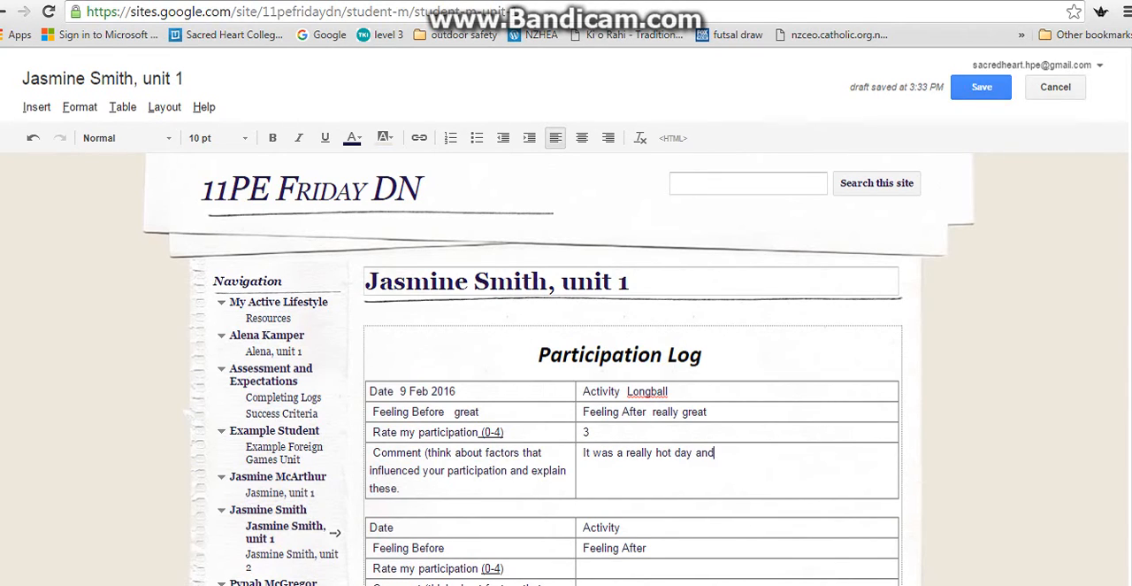
{"action": "type", "text": " we were outside without any"}
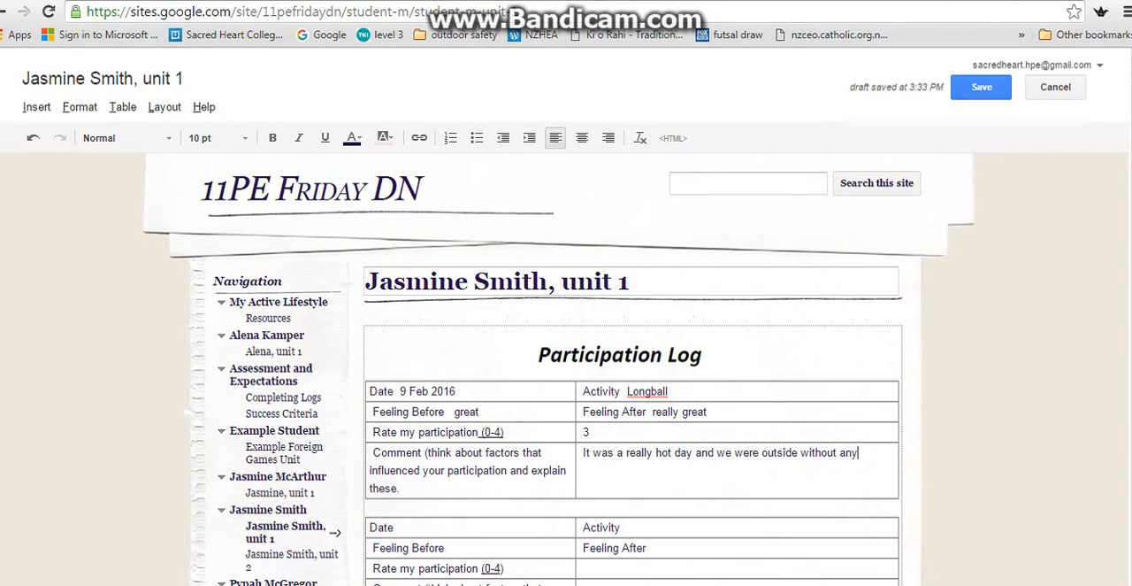
{"action": "type", "text": " shade. I think because"}
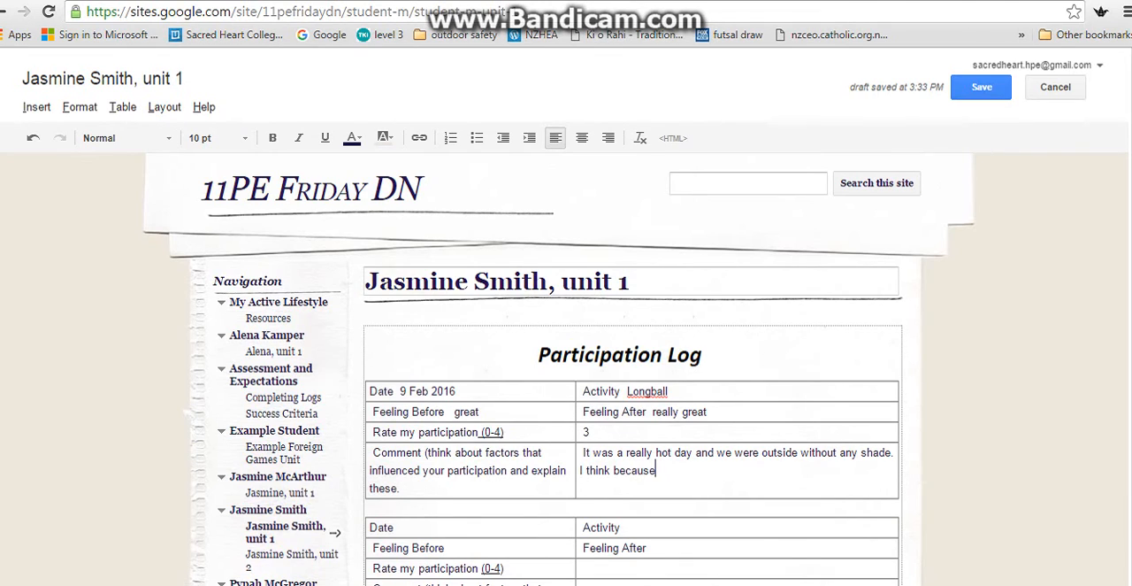
{"action": "type", "text": " I was tired, hot and seat"}
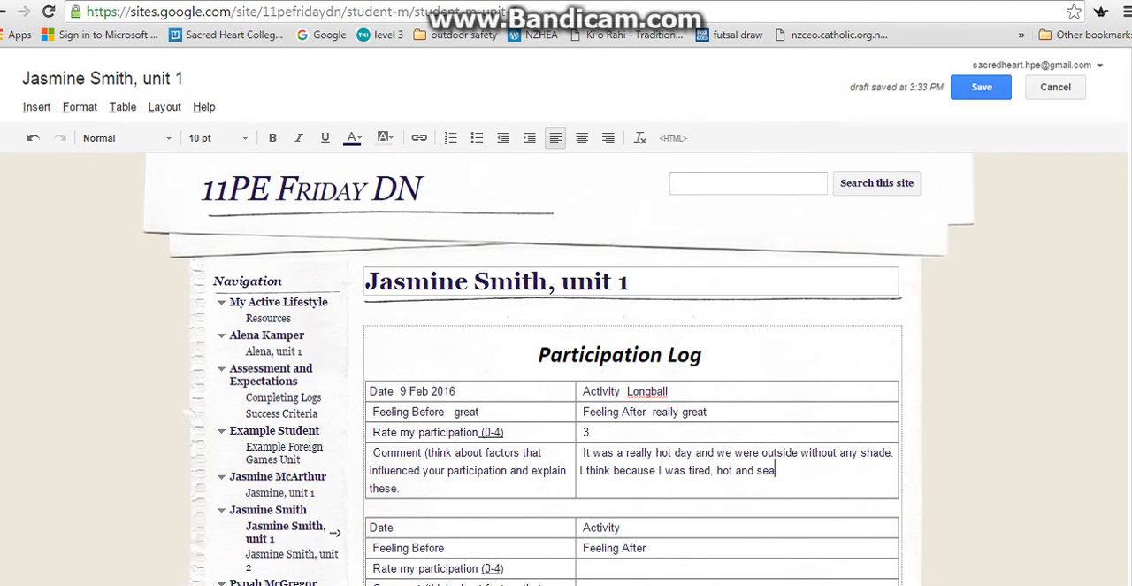
Complete the comment with "because I was tired, hot and sweaty that my participation was not as high as it could be." and save the page.
{"action": "key", "text": "BackSpace"}
{"action": "key", "text": "BackSpace"}
{"action": "key", "text": "BackSpace"}
{"action": "type", "text": "weaty that my participation w"}
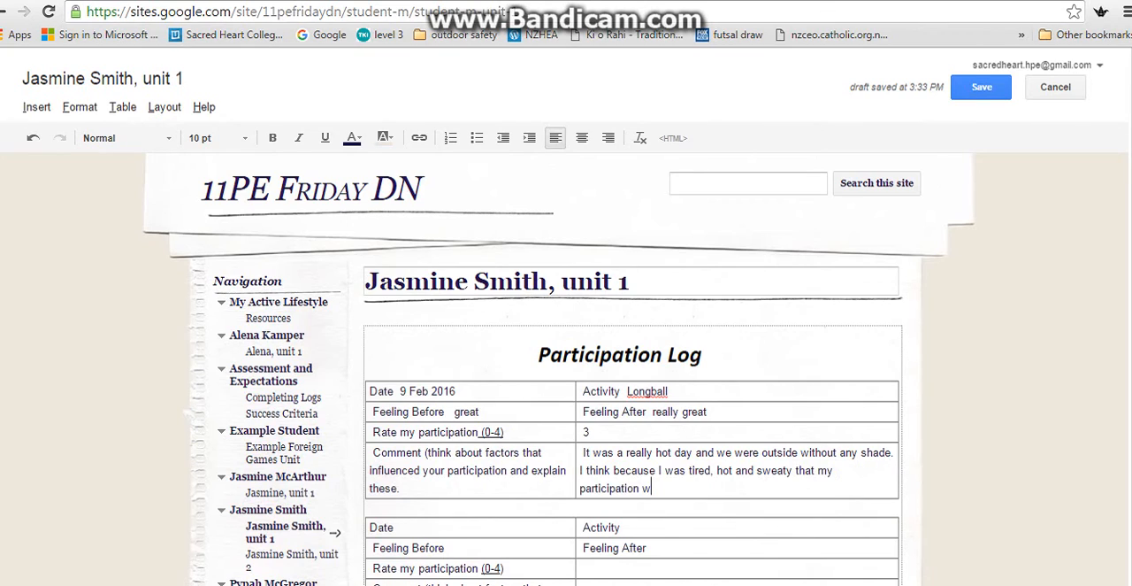
{"action": "type", "text": "as not as high as it goo"}
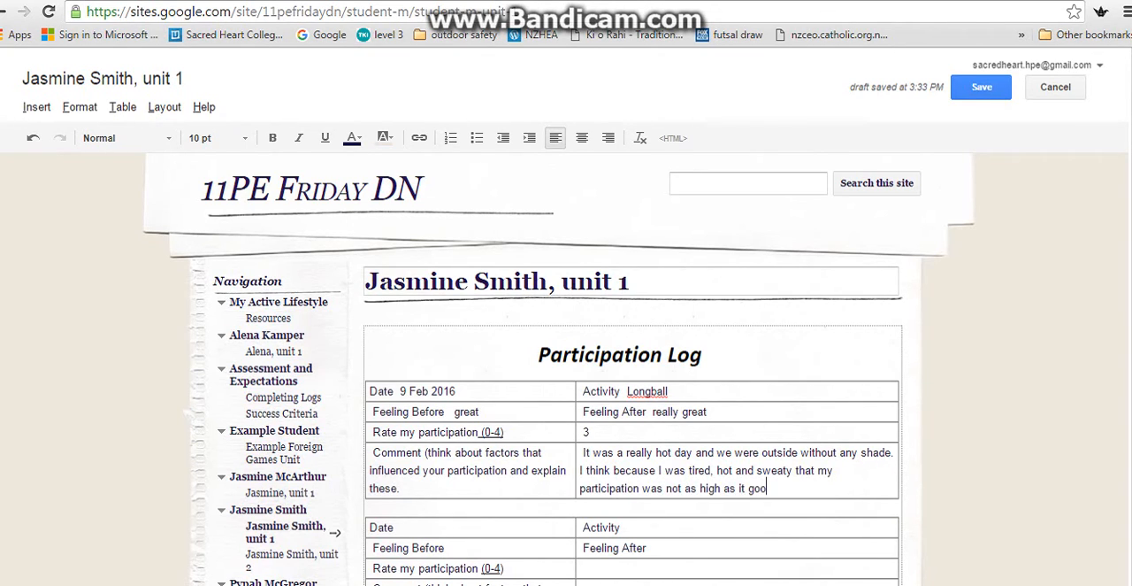
{"action": "key", "text": "BackSpace"}
{"action": "key", "text": "BackSpace"}
{"action": "type", "text": "could be."}
{"action": "left_click", "coordinate": [981, 86]}
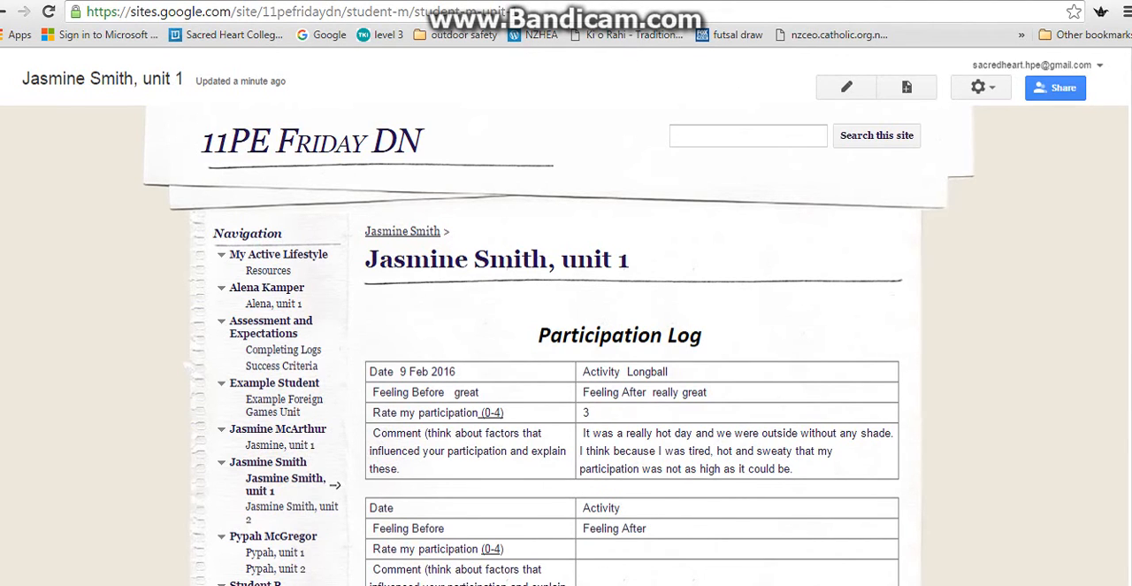
Open the student's main page and look through its introduction space and the Portfolio Summary questions down to the subpage links.
{"action": "left_click", "coordinate": [268, 460]}
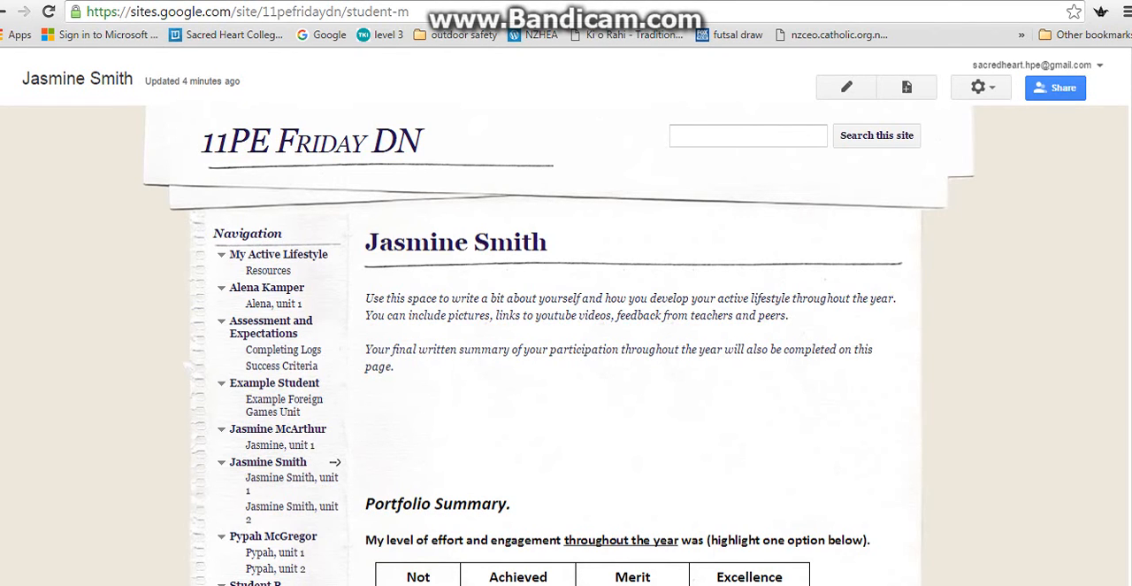
{"action": "scroll", "coordinate": [567, 316], "scroll_direction": "down", "scroll_amount": 6}
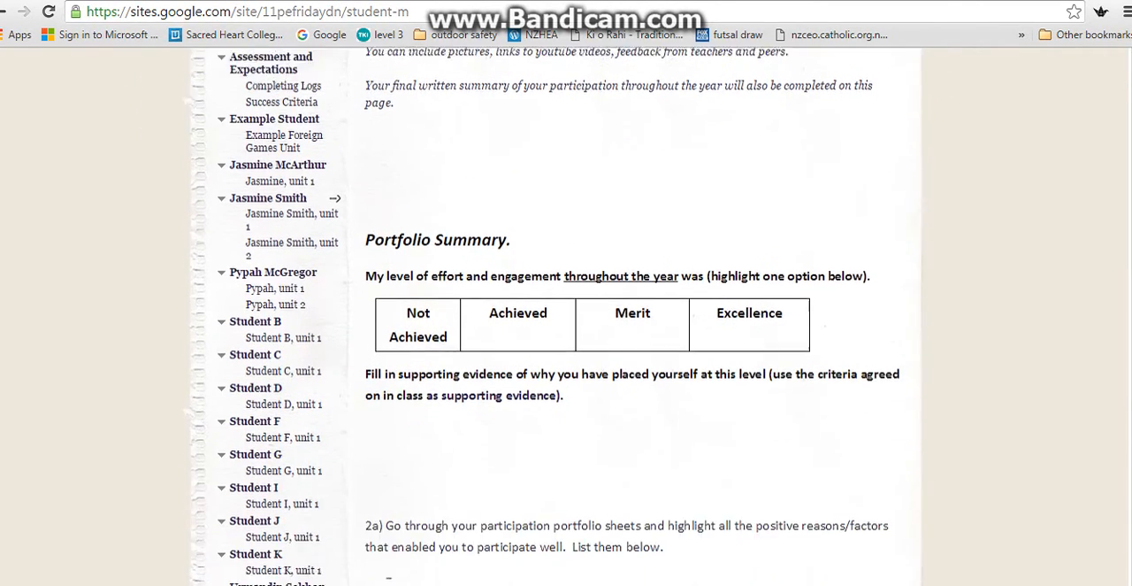
{"action": "scroll", "coordinate": [566, 315], "scroll_direction": "down", "scroll_amount": 1}
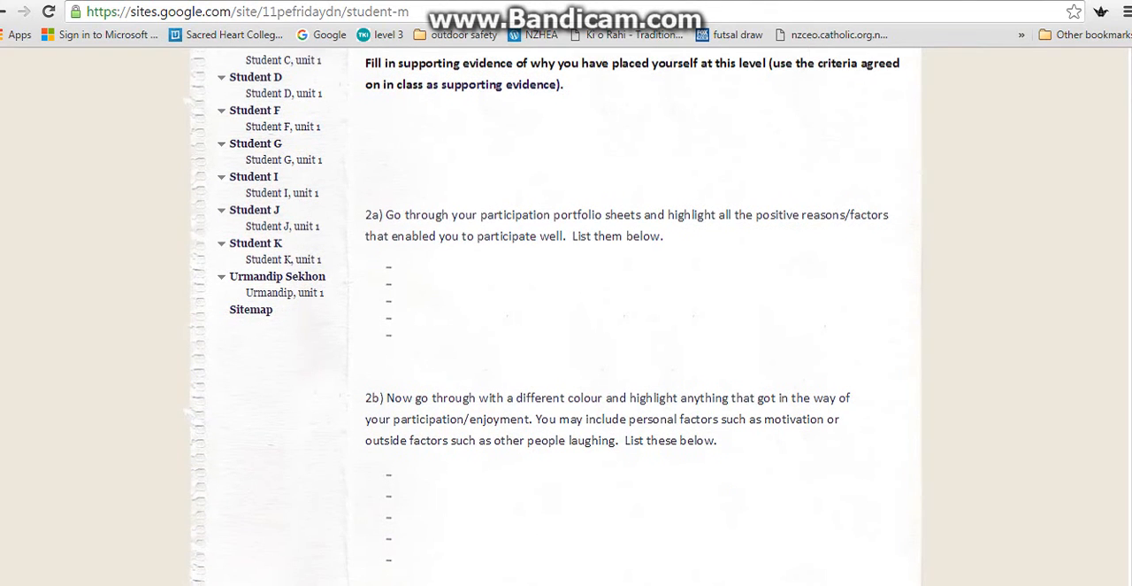
{"action": "scroll", "coordinate": [566, 316], "scroll_direction": "down", "scroll_amount": 5}
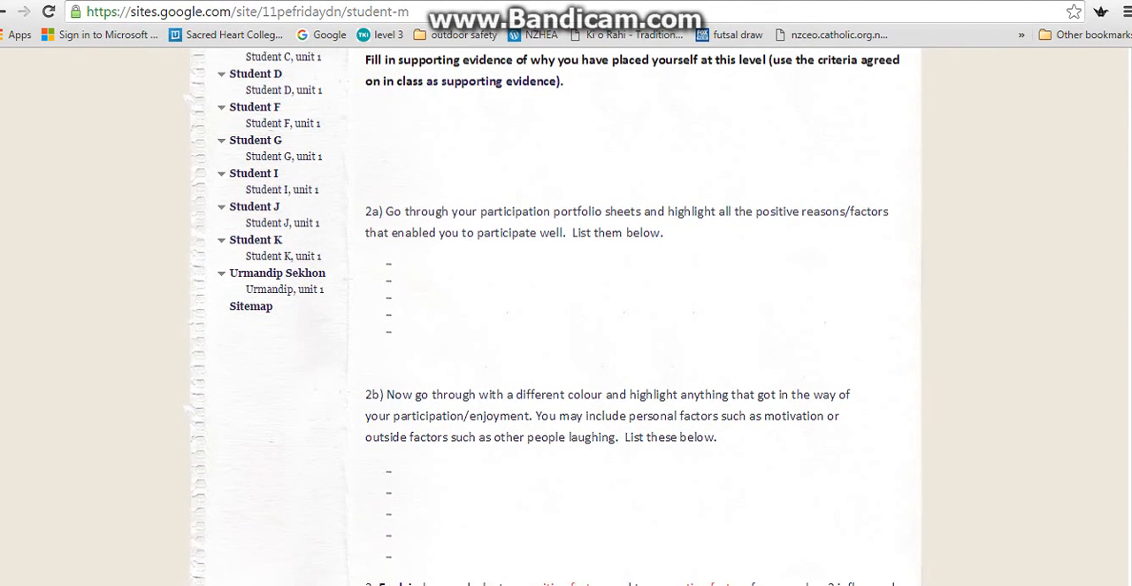
{"action": "scroll", "coordinate": [566, 316], "scroll_direction": "down", "scroll_amount": 5}
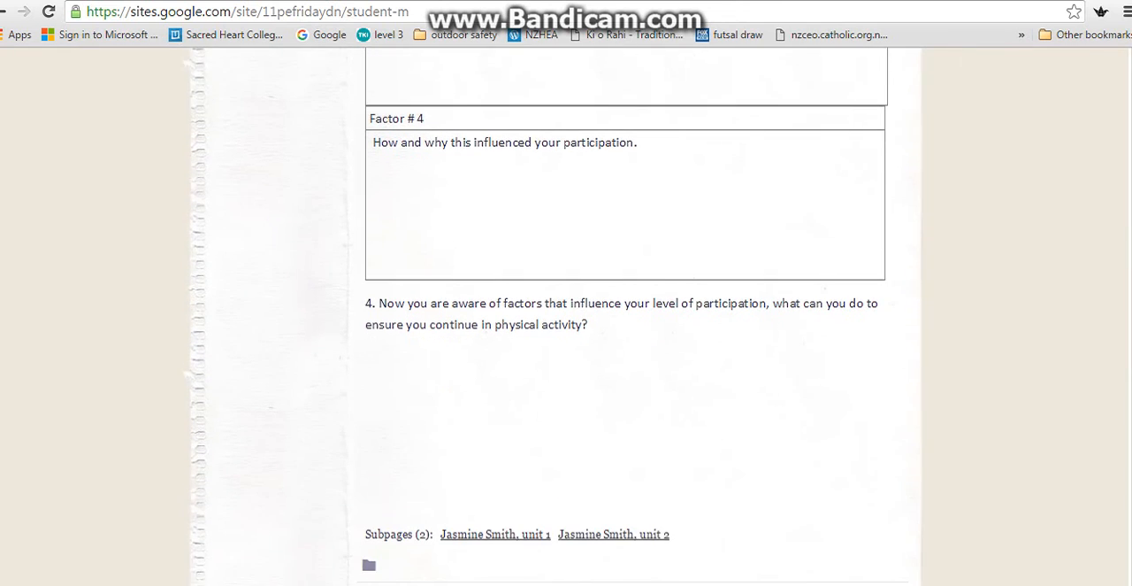
{"action": "scroll", "coordinate": [566, 316], "scroll_direction": "up", "scroll_amount": 4}
{"action": "scroll", "coordinate": [567, 316], "scroll_direction": "up", "scroll_amount": 13}
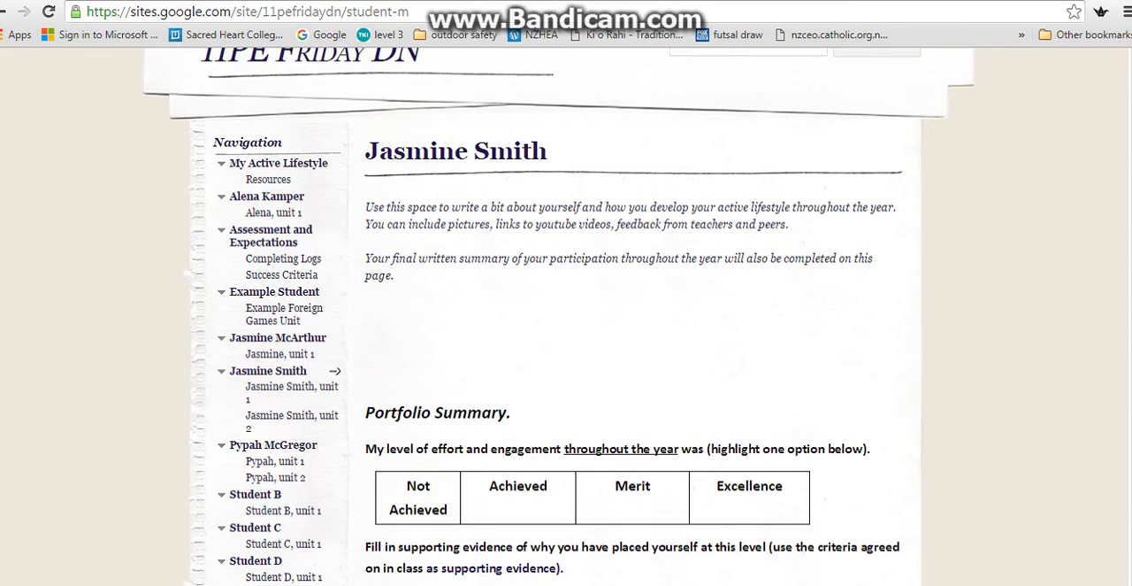
{"action": "scroll", "coordinate": [566, 315], "scroll_direction": "up", "scroll_amount": 2}
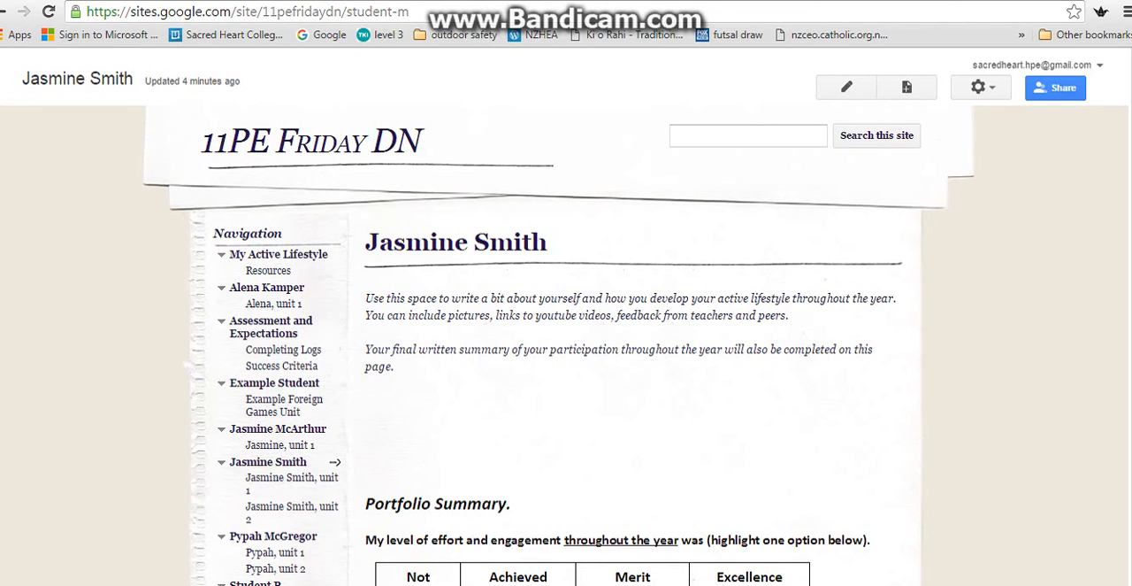
Edit the student's main page and insert the uploaded ki-o-rahi picture from the My Pictures folder above the introduction text.
{"action": "left_click", "coordinate": [846, 87]}
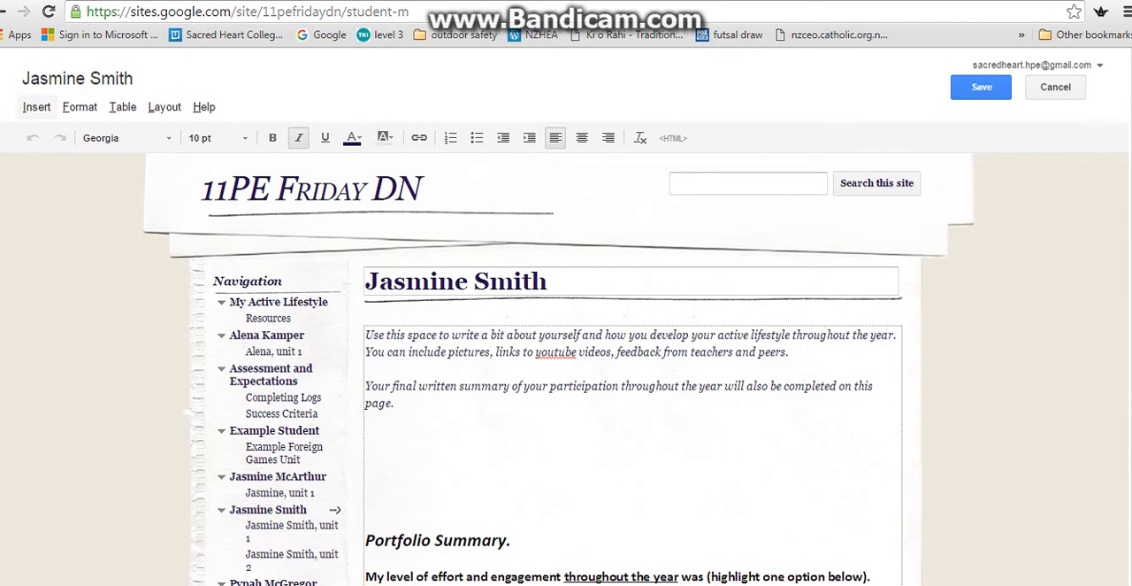
{"action": "left_click", "coordinate": [36, 106]}
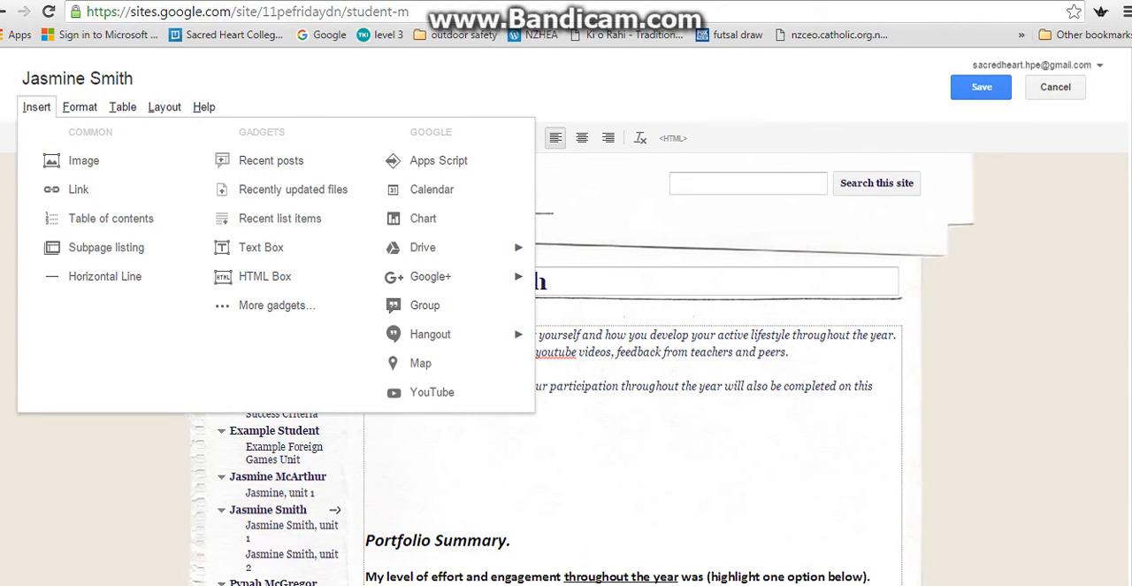
{"action": "left_click", "coordinate": [84, 161]}
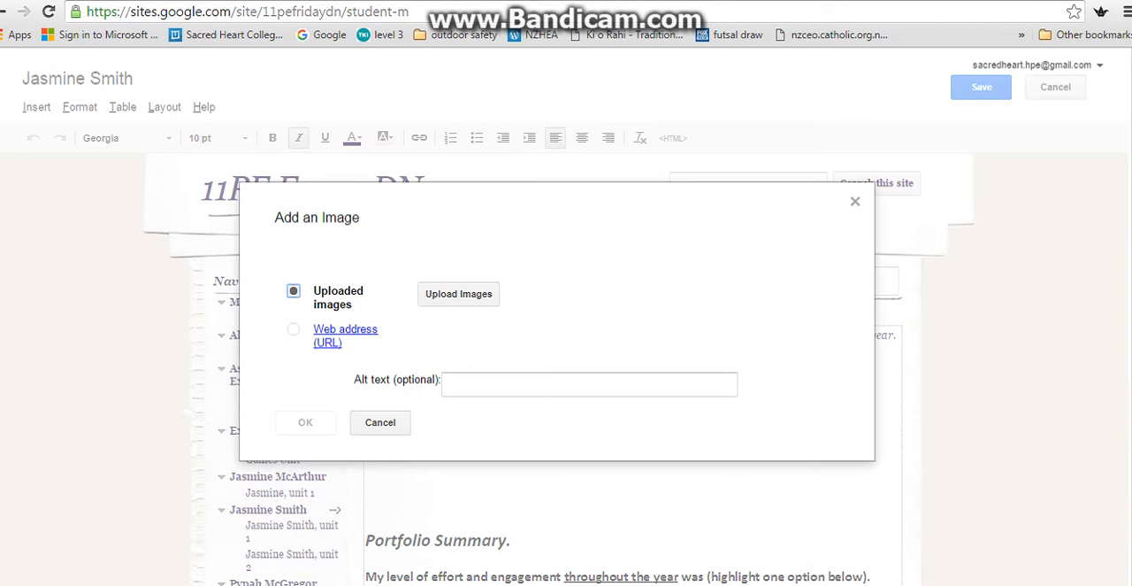
{"action": "left_click", "coordinate": [458, 293]}
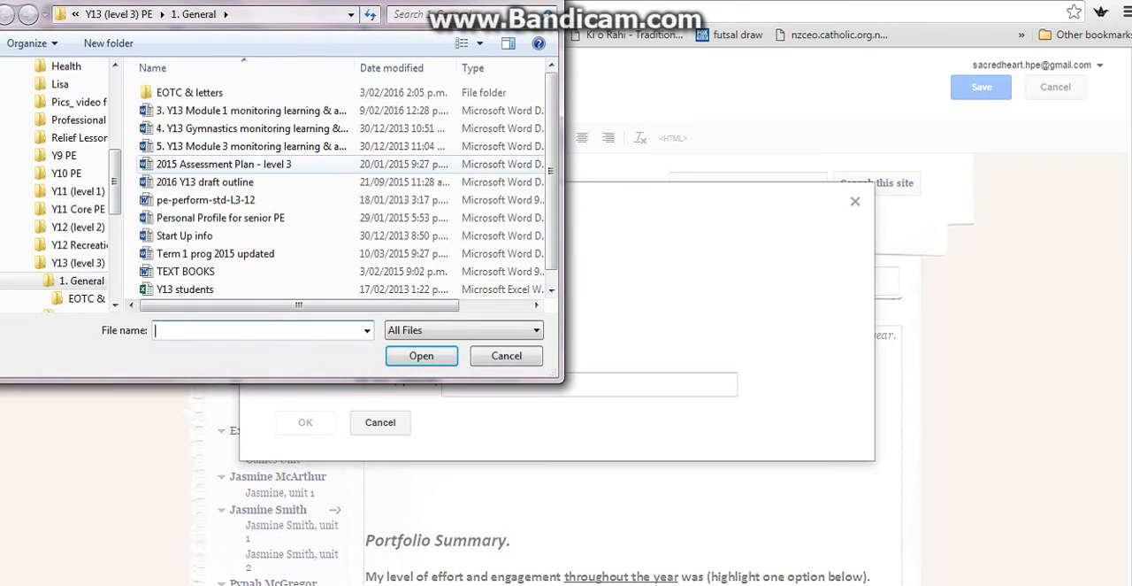
{"action": "left_click_drag", "start_coordinate": [115, 180], "coordinate": [115, 117]}
{"action": "left_click", "coordinate": [97, 155]}
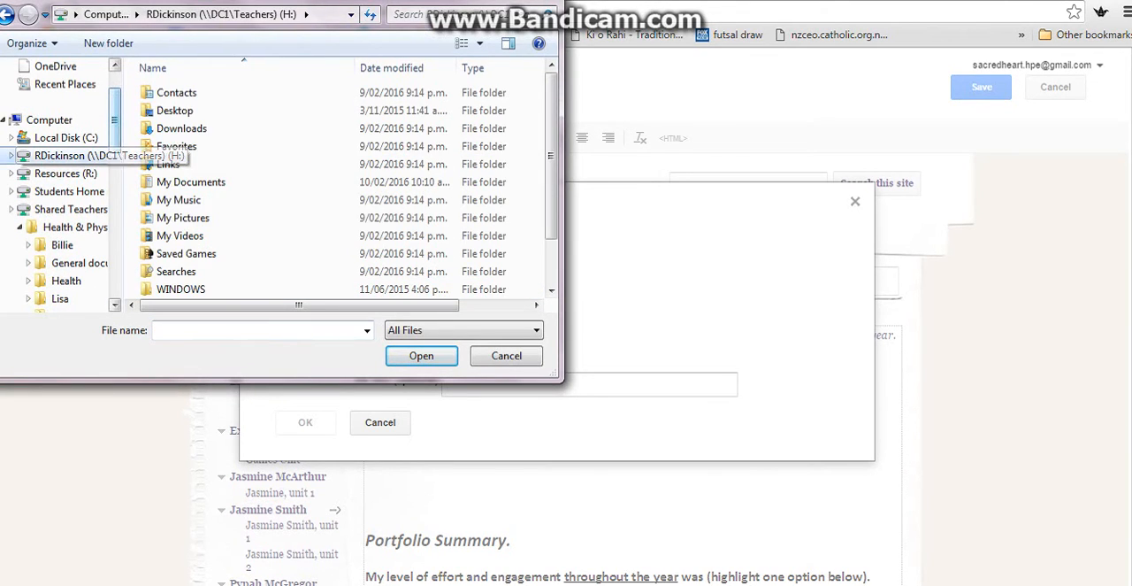
{"action": "double_click", "coordinate": [181, 218]}
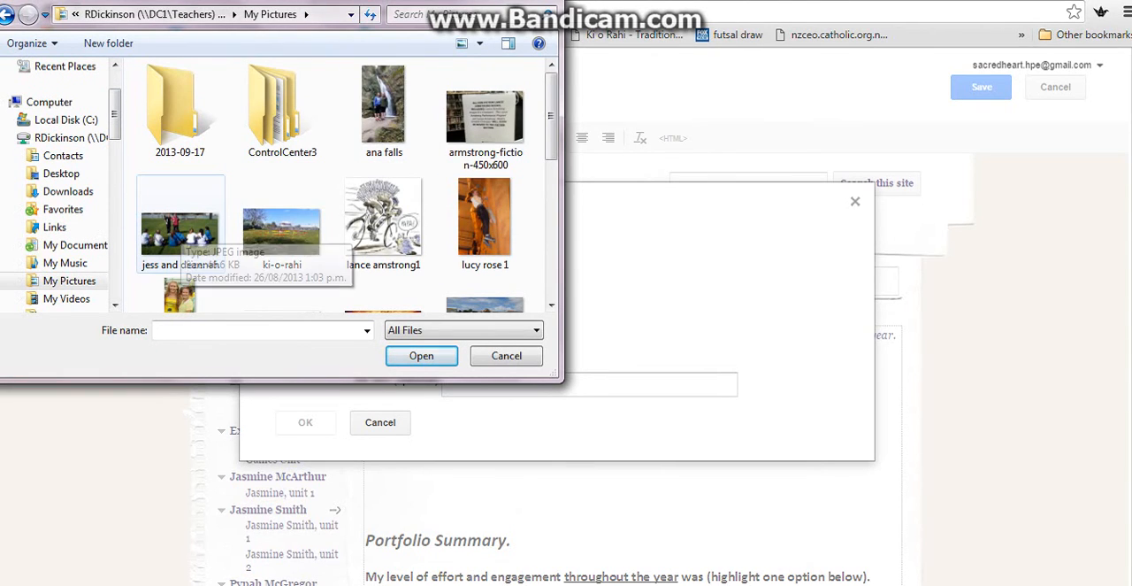
{"action": "left_click", "coordinate": [281, 232]}
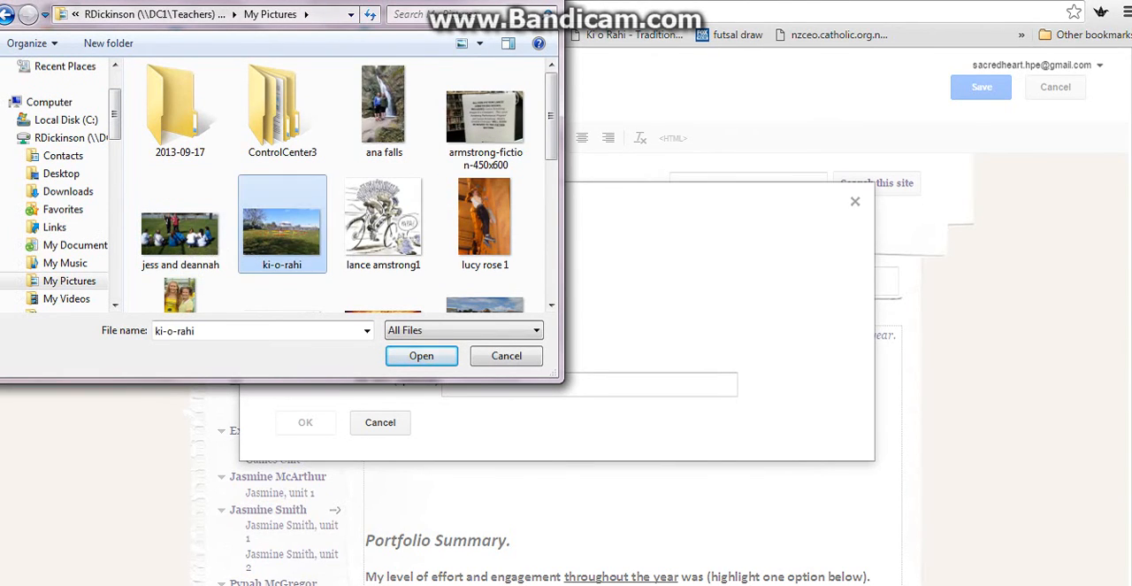
{"action": "left_click", "coordinate": [421, 355]}
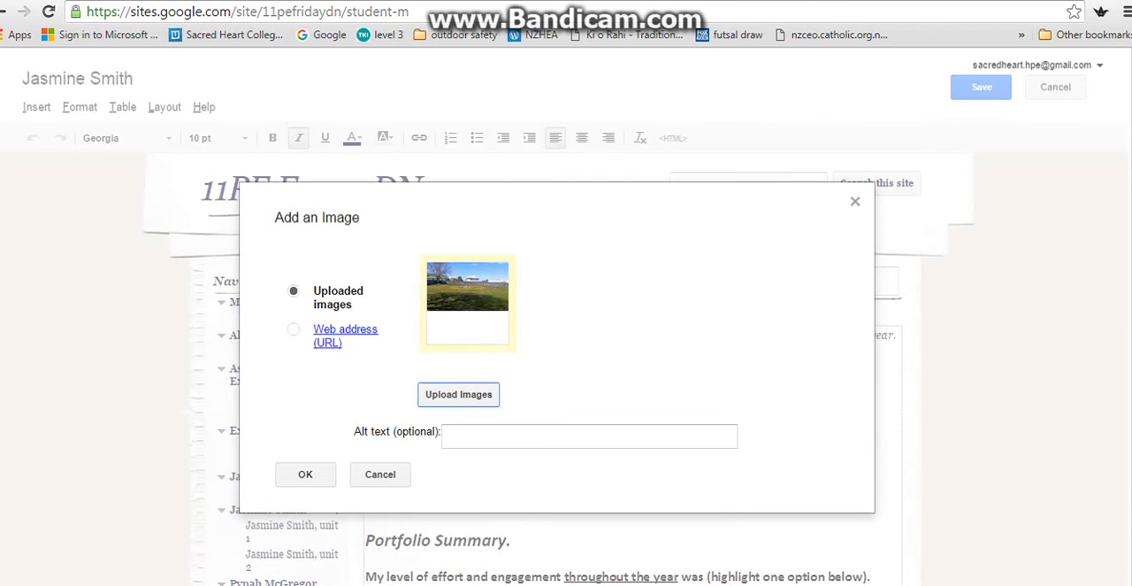
{"action": "left_click", "coordinate": [305, 474]}
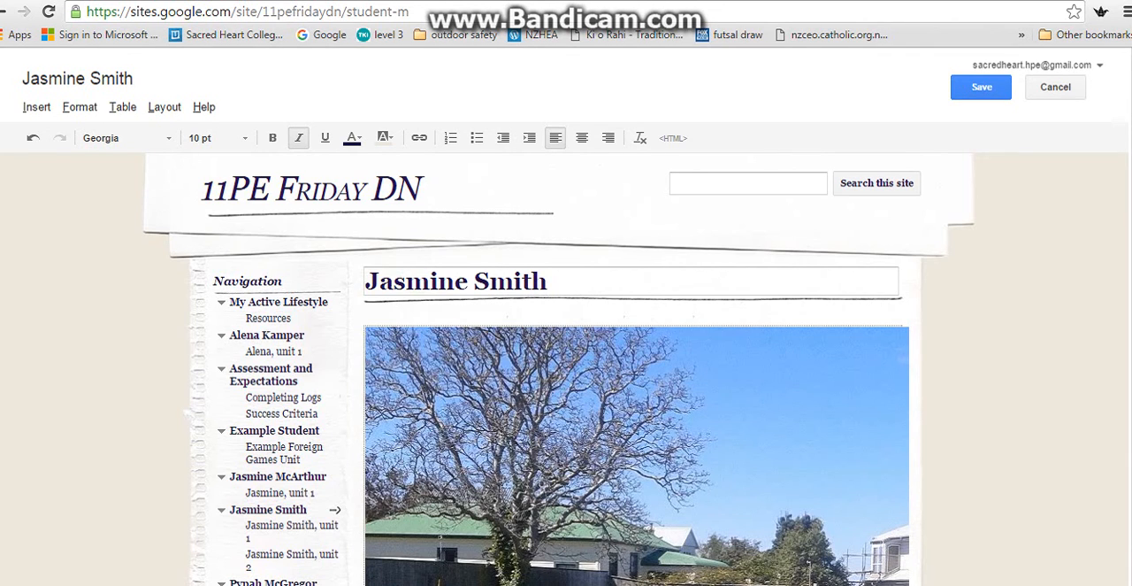
Resize the inserted ki-o-rahi picture to medium (M) and centre it on the page.
{"action": "scroll", "coordinate": [566, 354], "scroll_direction": "down", "scroll_amount": 3}
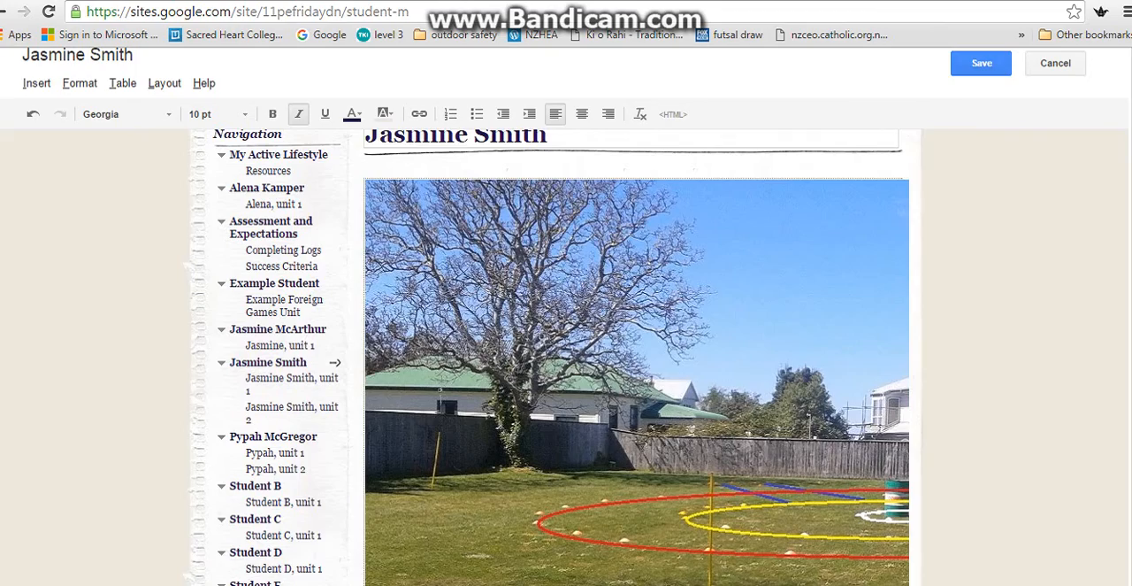
{"action": "scroll", "coordinate": [566, 354], "scroll_direction": "down", "scroll_amount": 5}
{"action": "scroll", "coordinate": [566, 354], "scroll_direction": "up", "scroll_amount": 4}
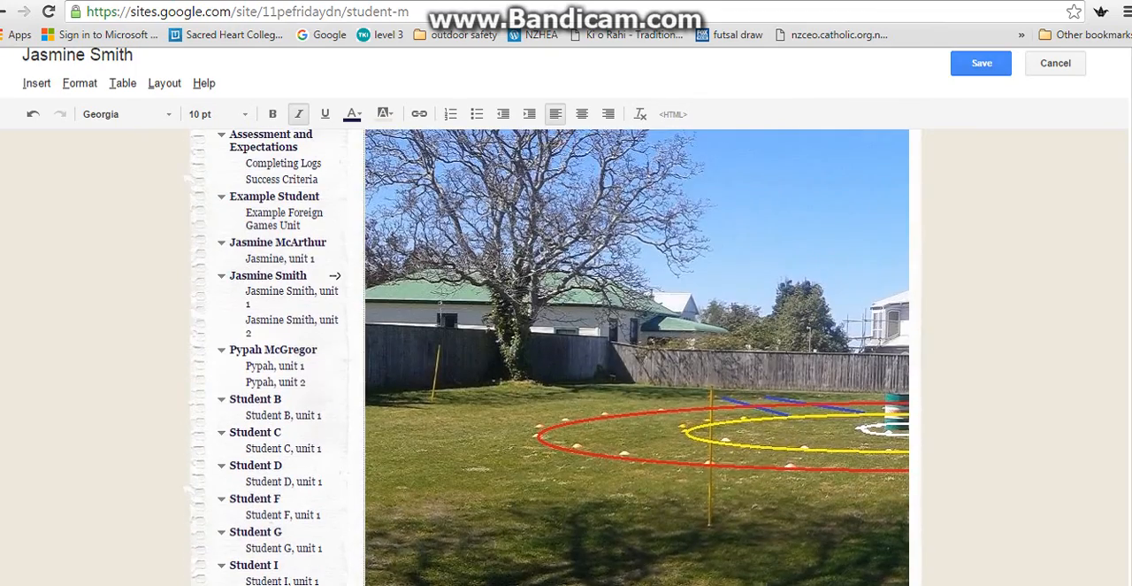
{"action": "right_click", "coordinate": [512, 165]}
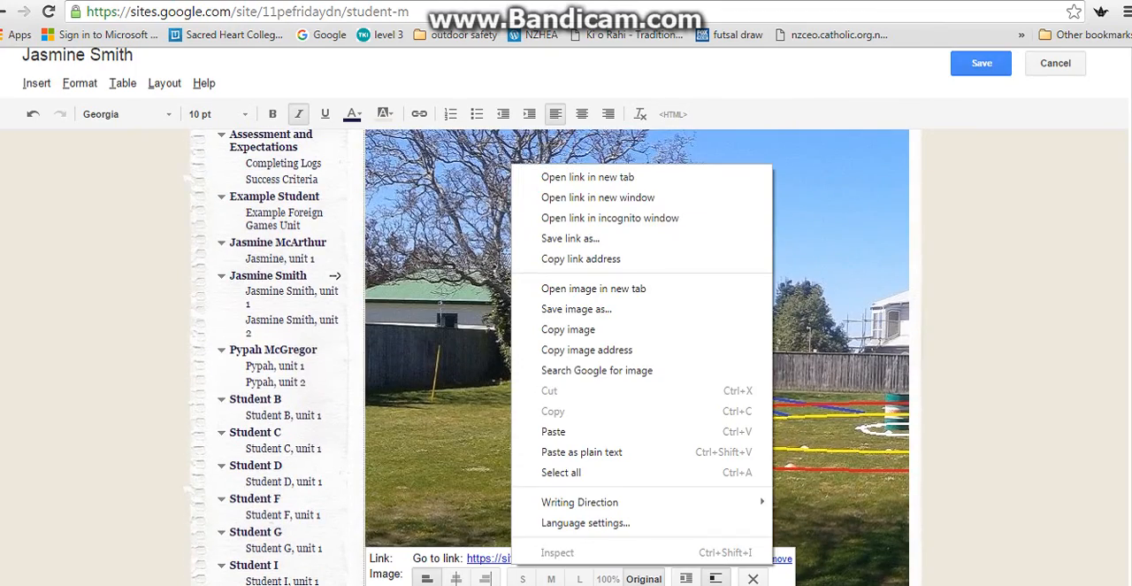
{"action": "scroll", "coordinate": [566, 354], "scroll_direction": "up", "scroll_amount": 2}
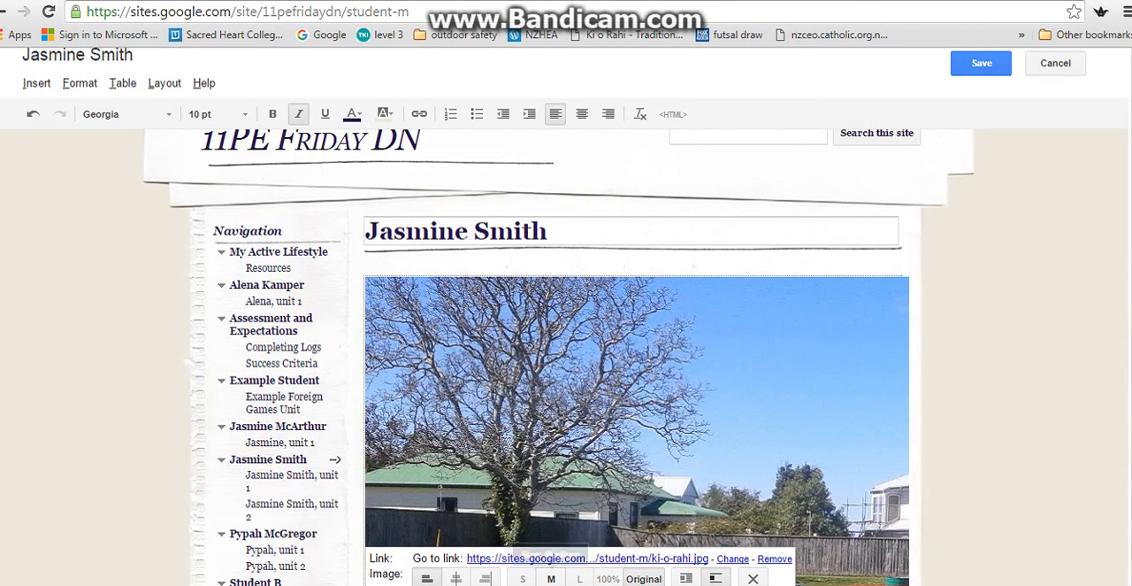
{"action": "left_click", "coordinate": [551, 579]}
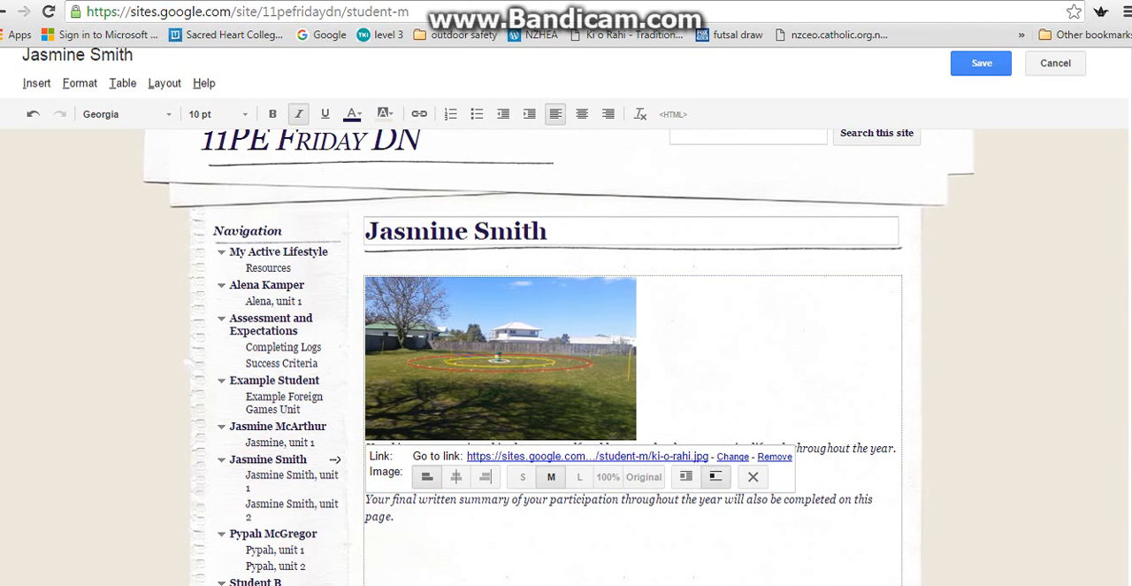
{"action": "left_click", "coordinate": [456, 476]}
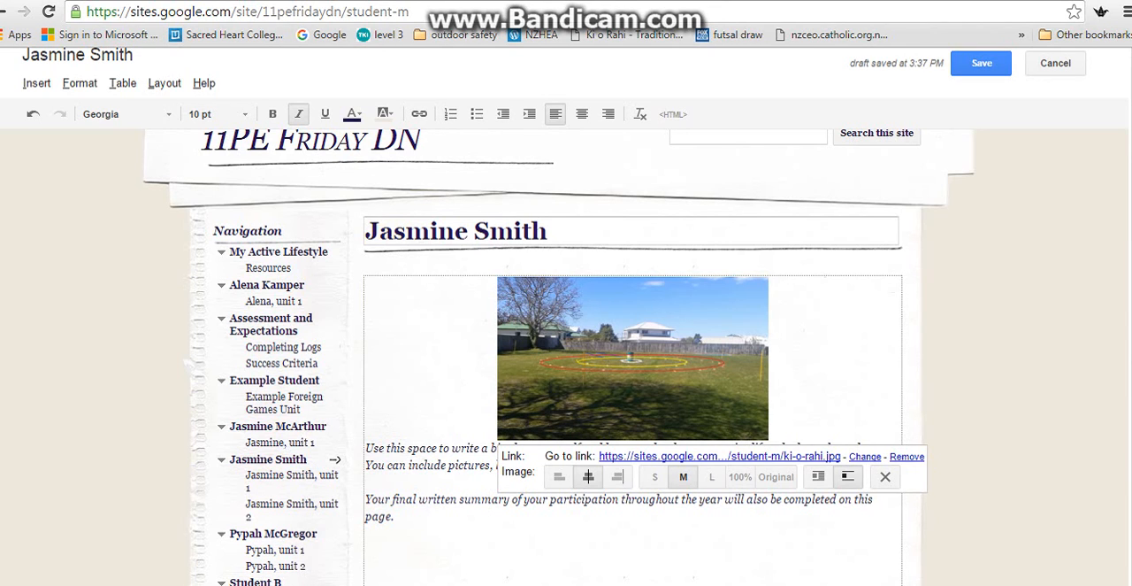
Replace the placeholder introduction below the picture with "My favourite sport is futsal which I have been playing for two years.....".
{"action": "left_click_drag", "start_coordinate": [395, 517], "coordinate": [366, 448]}
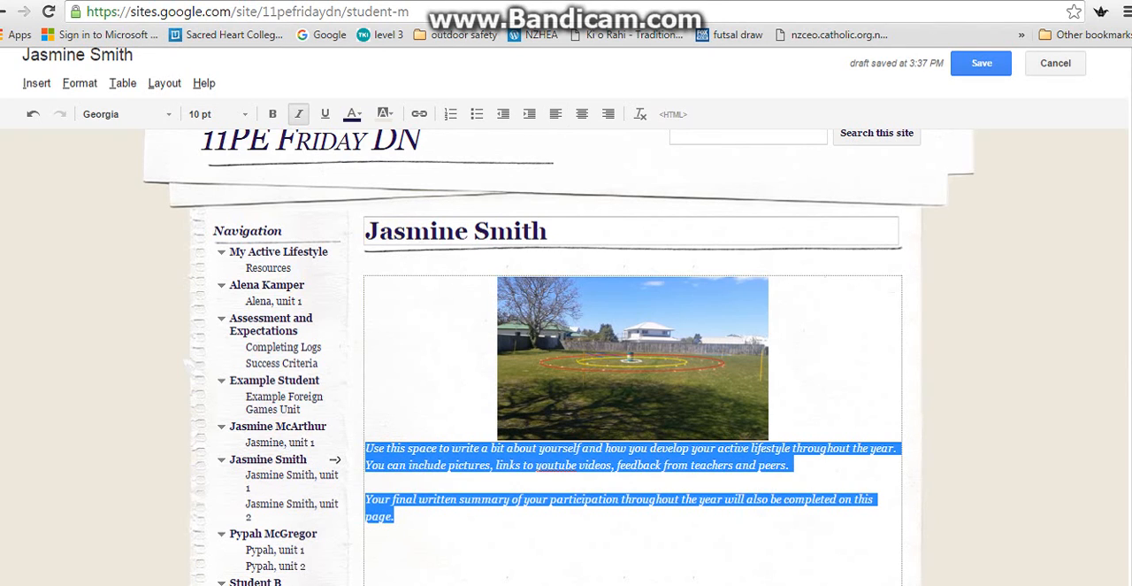
{"action": "type", "text": "My fa"}
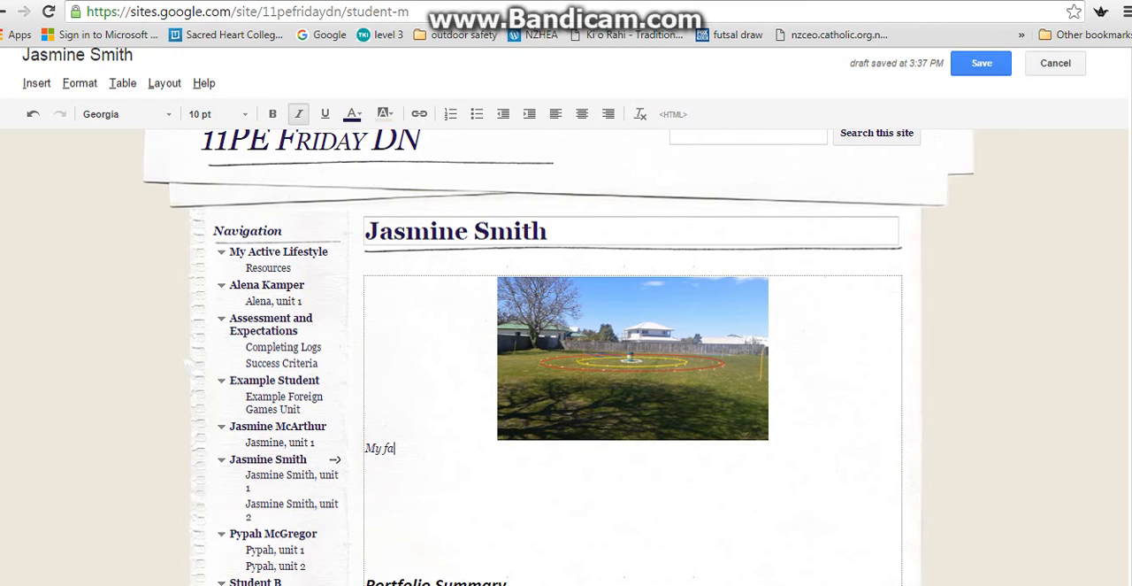
{"action": "type", "text": "vourite sport is futsal wh"}
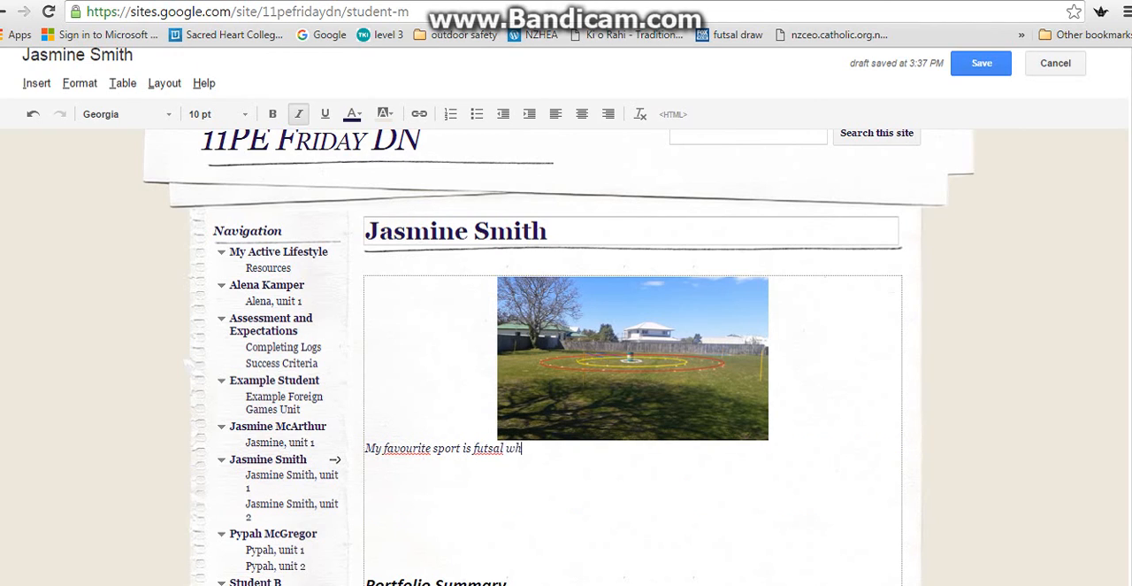
{"action": "type", "text": "ich I have been playi"}
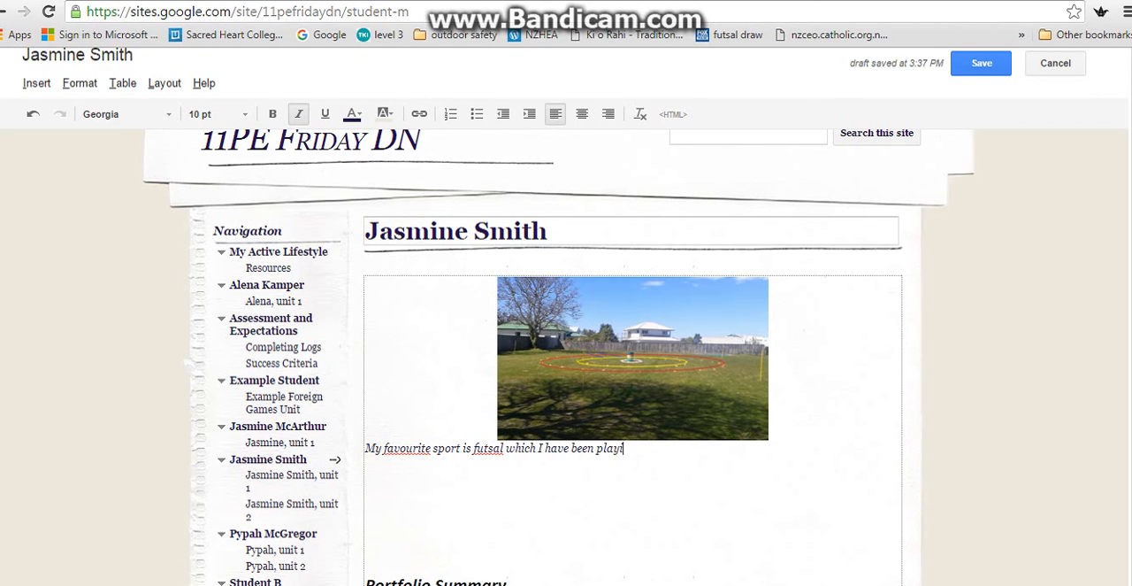
{"action": "type", "text": "ng for two years........."}
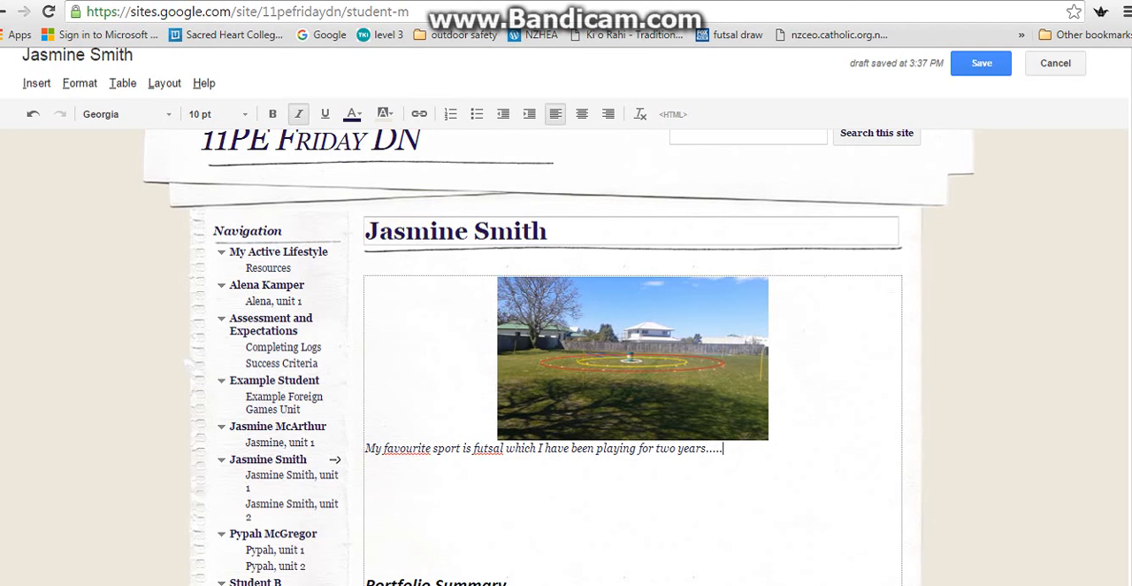